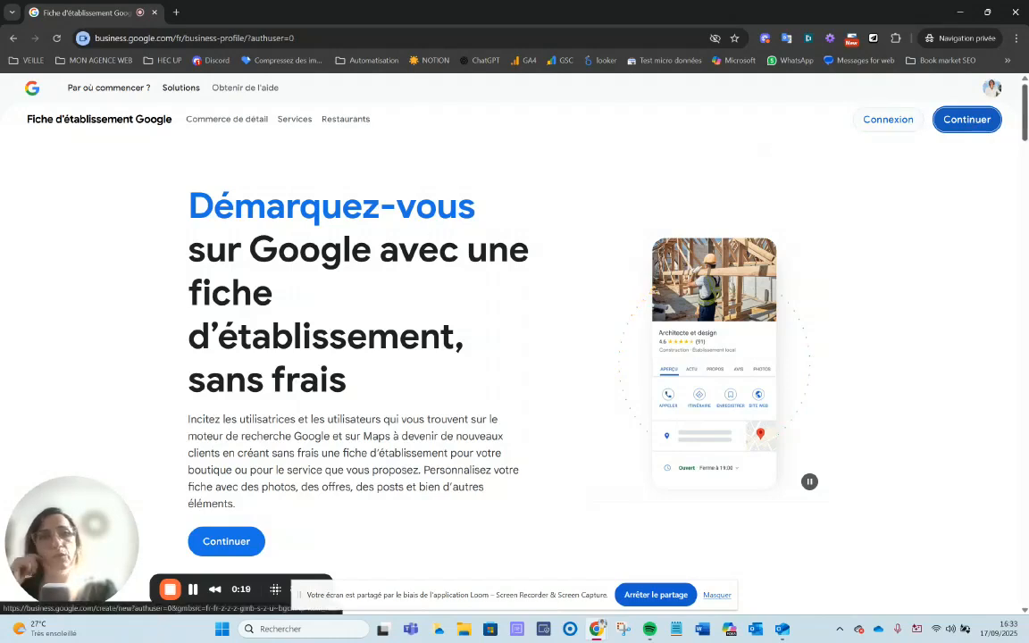
# Start creating a new business profile from the Business Profile landing page with Continuer.
pyautogui.click(952, 125)
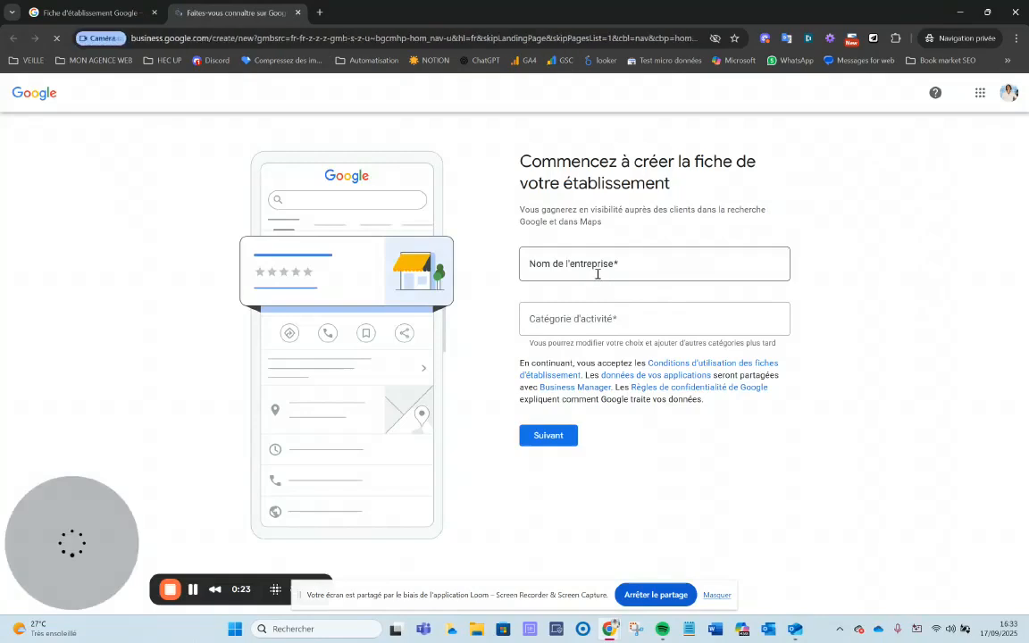
# Enter 'Sora hypnose' as the new business name.
pyautogui.click(595, 271)
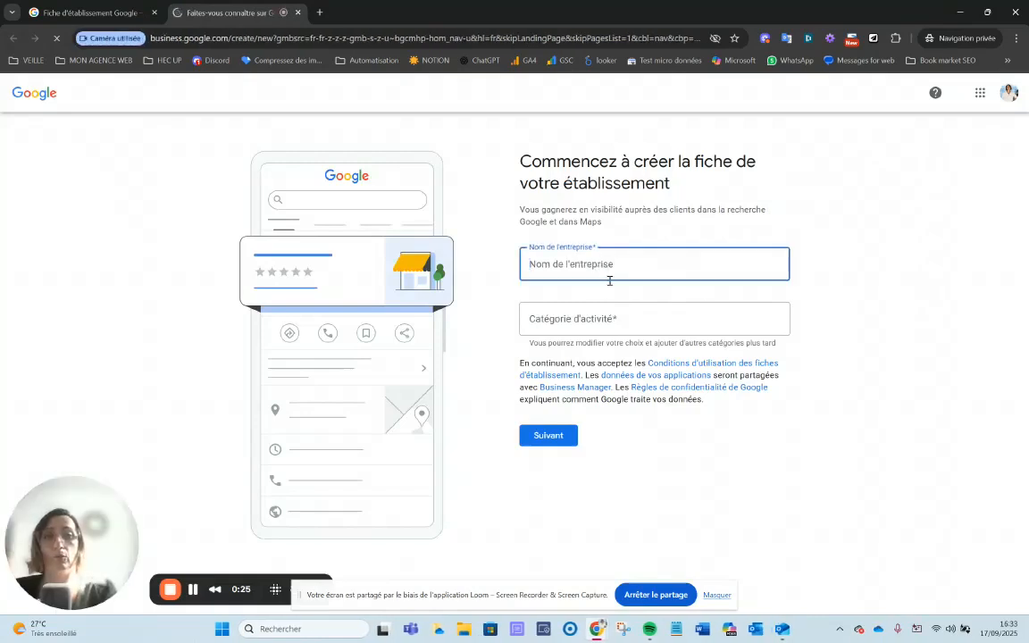
pyautogui.write('I')
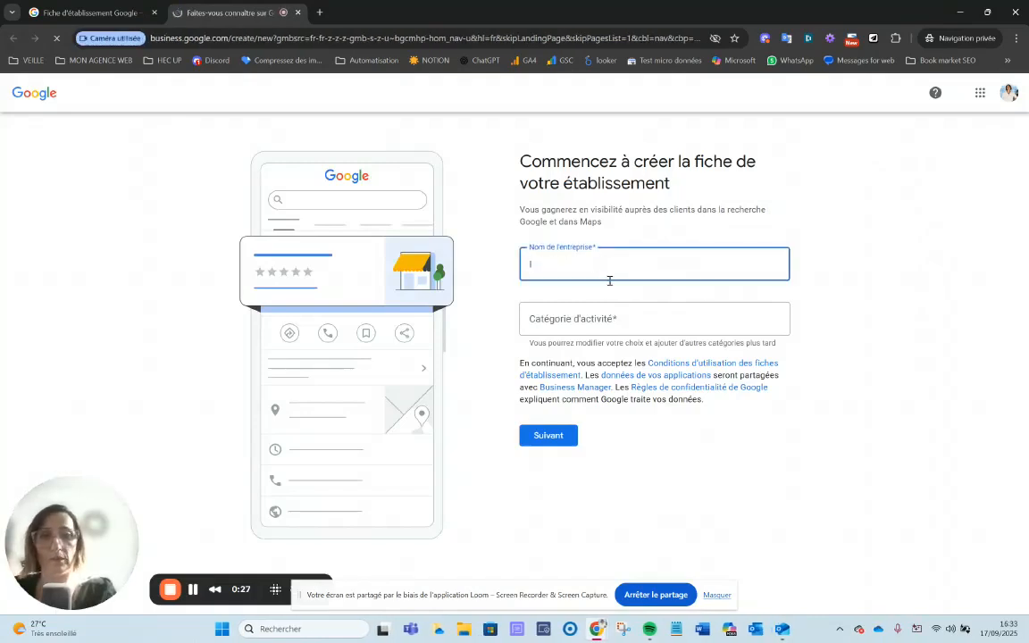
pyautogui.write('mm')
pyautogui.write('o')
pyautogui.press('BackSpace')
pyautogui.press('BackSpace')
pyautogui.press('BackSpace')
pyautogui.press('BackSpace')
pyautogui.write('Sora')
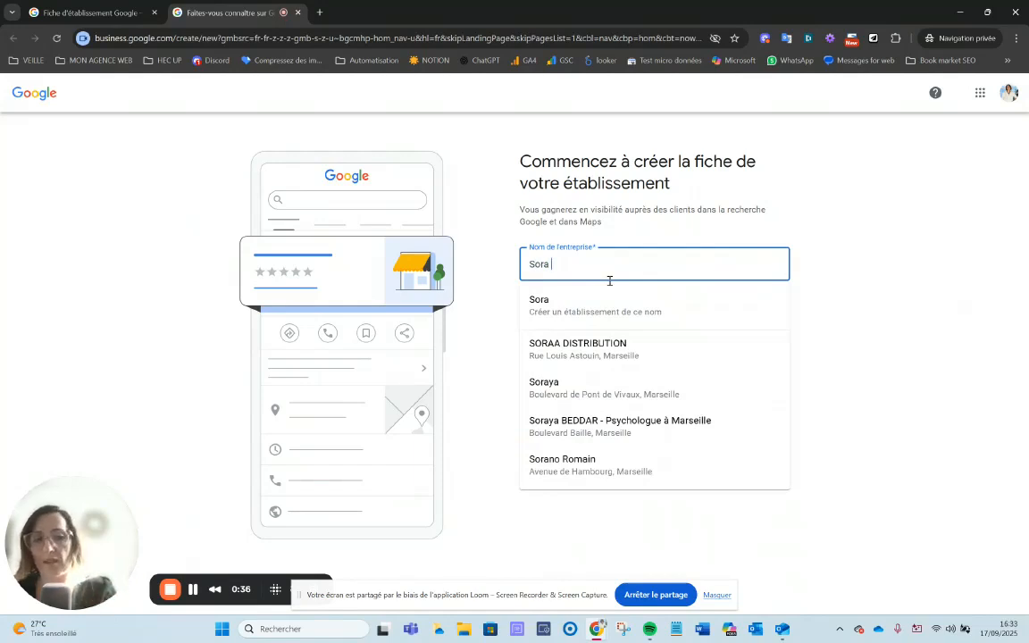
pyautogui.write(' hypnose')
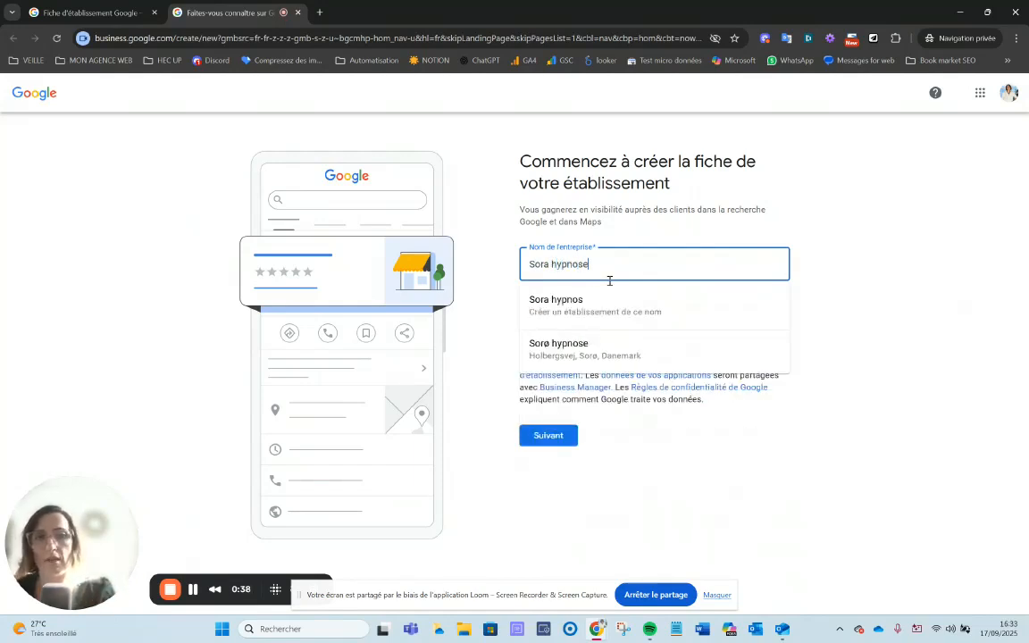
pyautogui.click(602, 308)
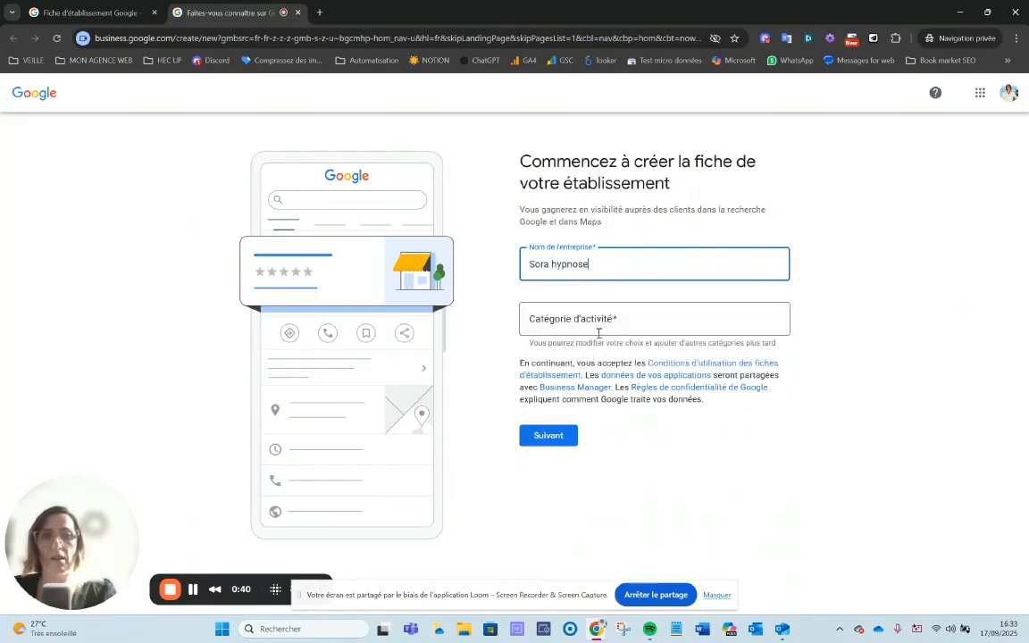
# Set the business category to Service d'hypnothérapie and continue.
pyautogui.write('hypn')
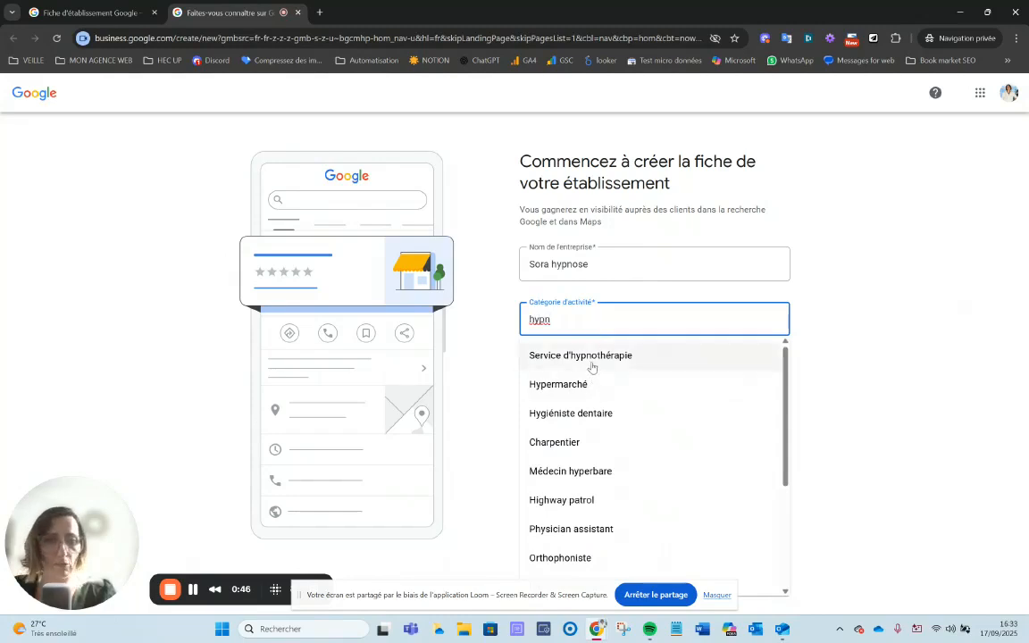
pyautogui.click(591, 357)
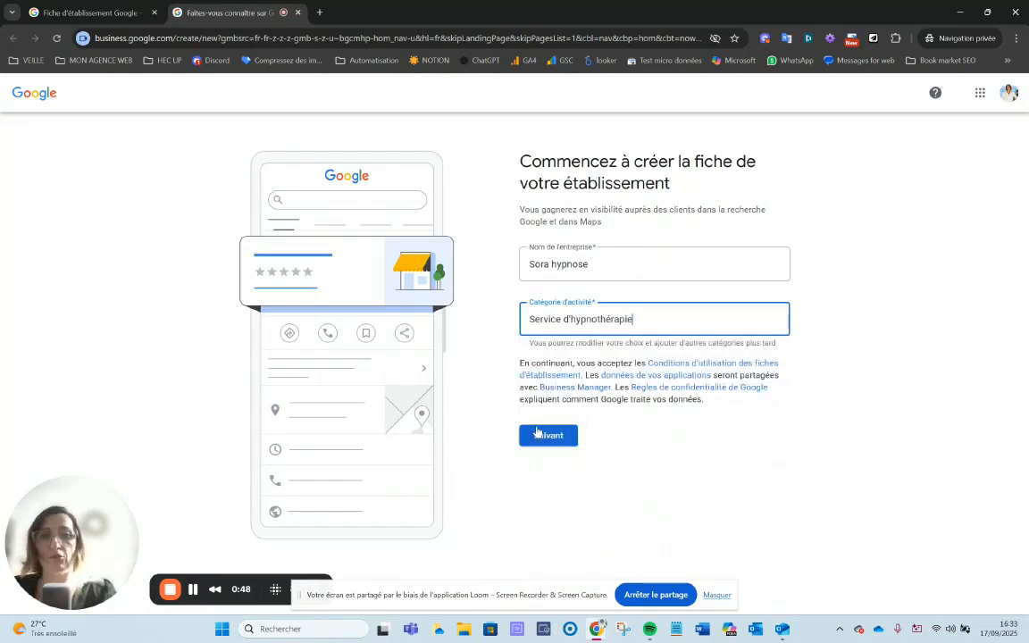
pyautogui.click(539, 437)
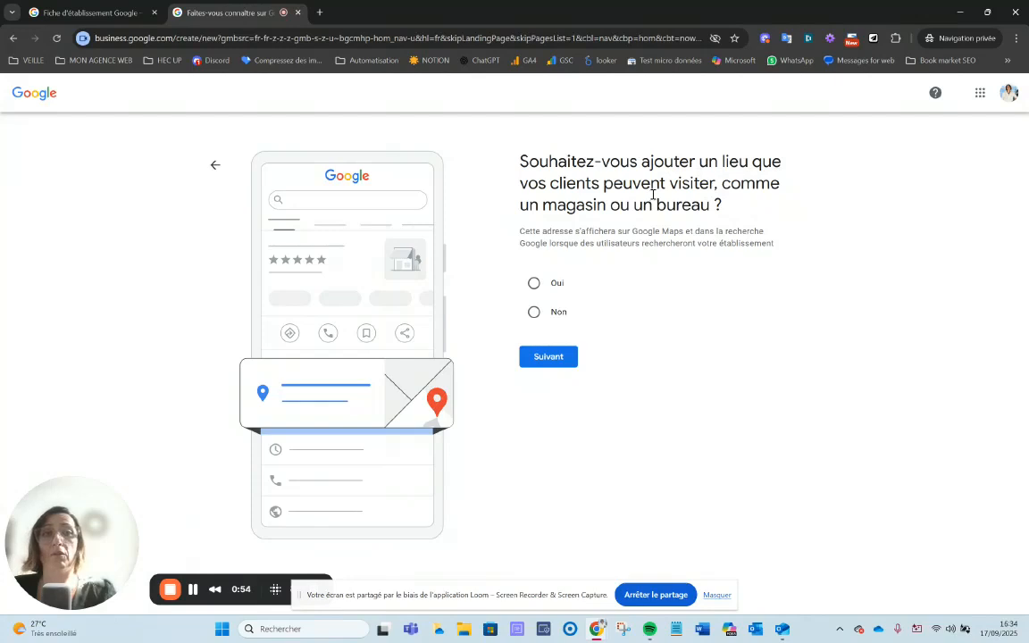
# Choose no visitable location and add Marseille, Aubagne, Aix-en-Provence and Auriol as service areas.
pyautogui.click(534, 312)
pyautogui.click(550, 357)
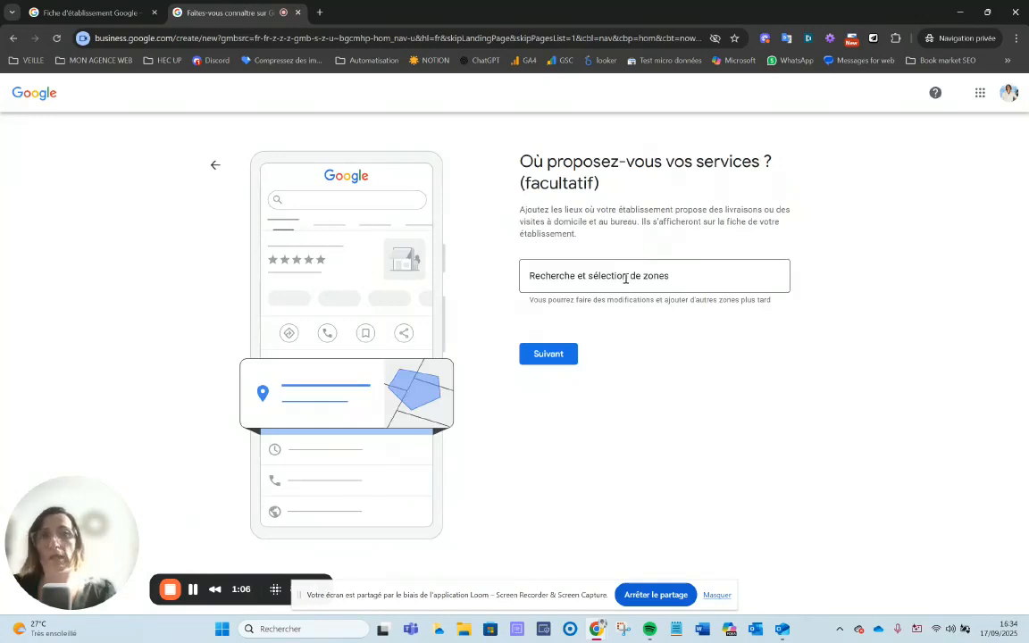
pyautogui.click(626, 279)
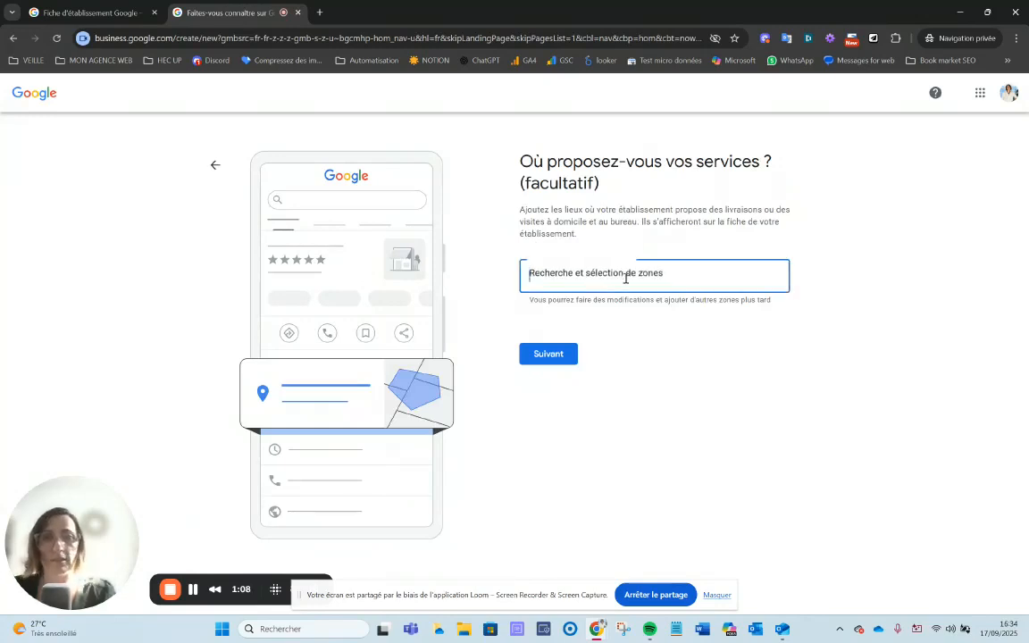
pyautogui.write('marseille')
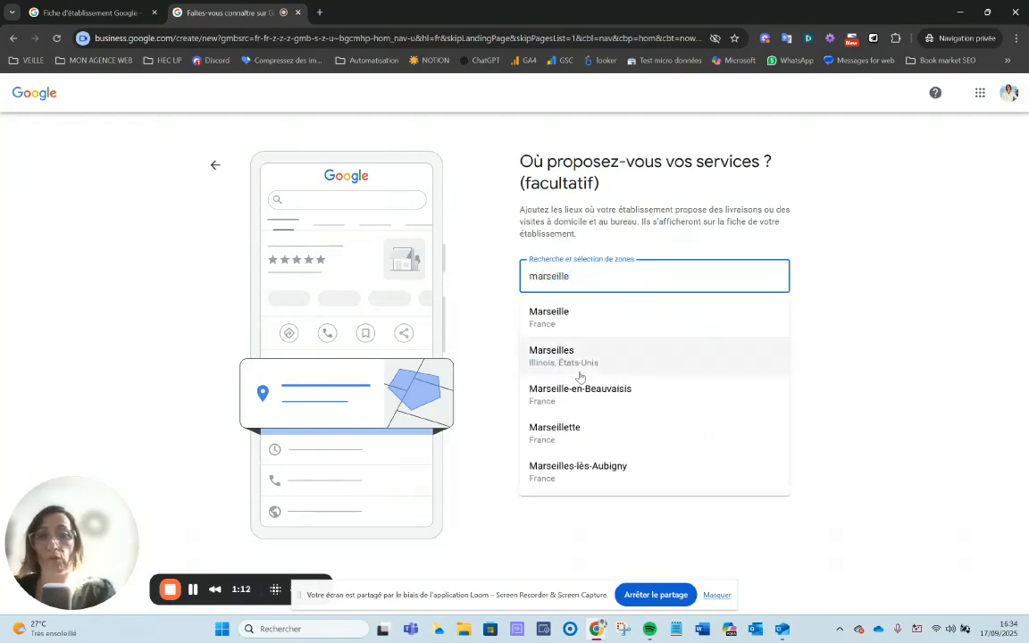
pyautogui.click(559, 314)
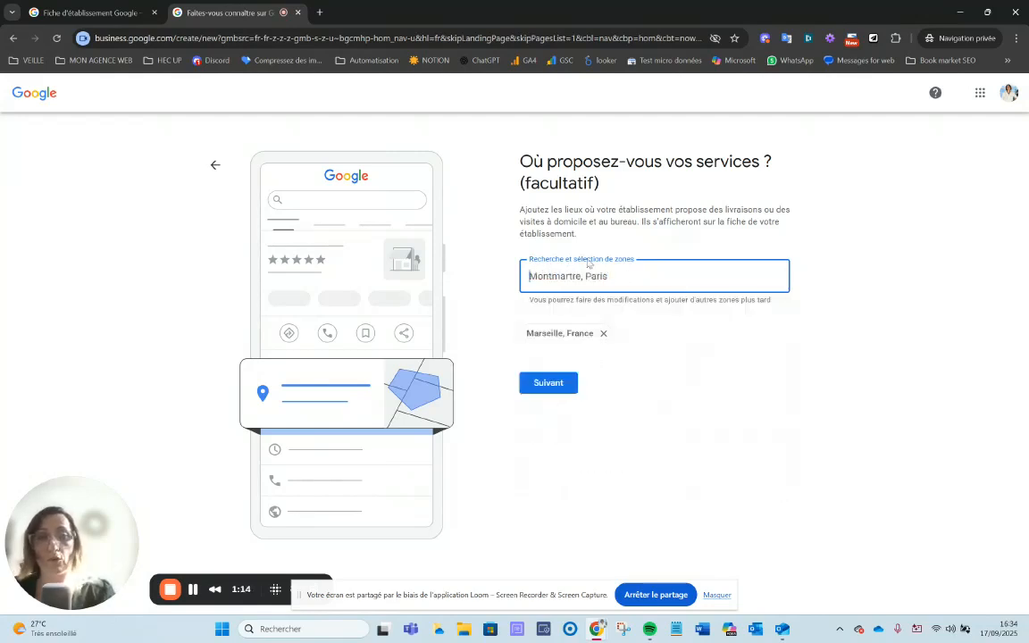
pyautogui.write('aubagne')
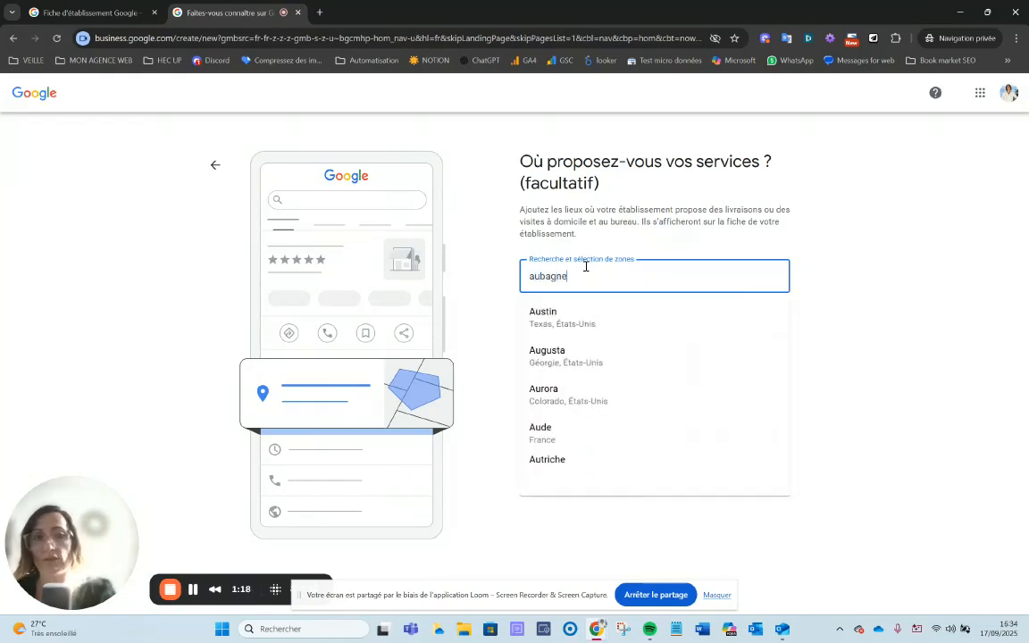
pyautogui.click(552, 310)
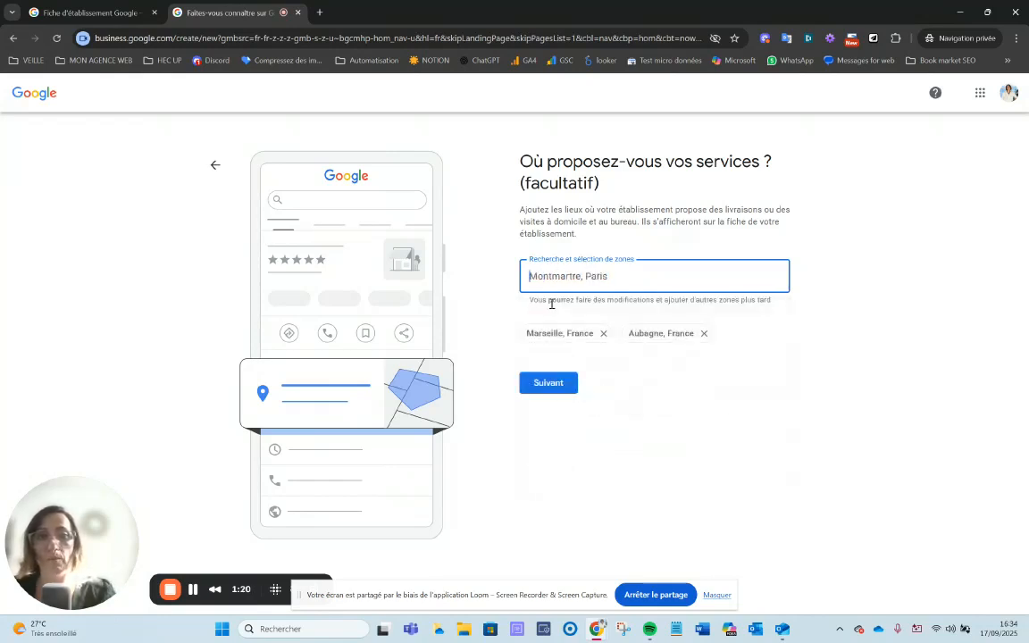
pyautogui.write('aix')
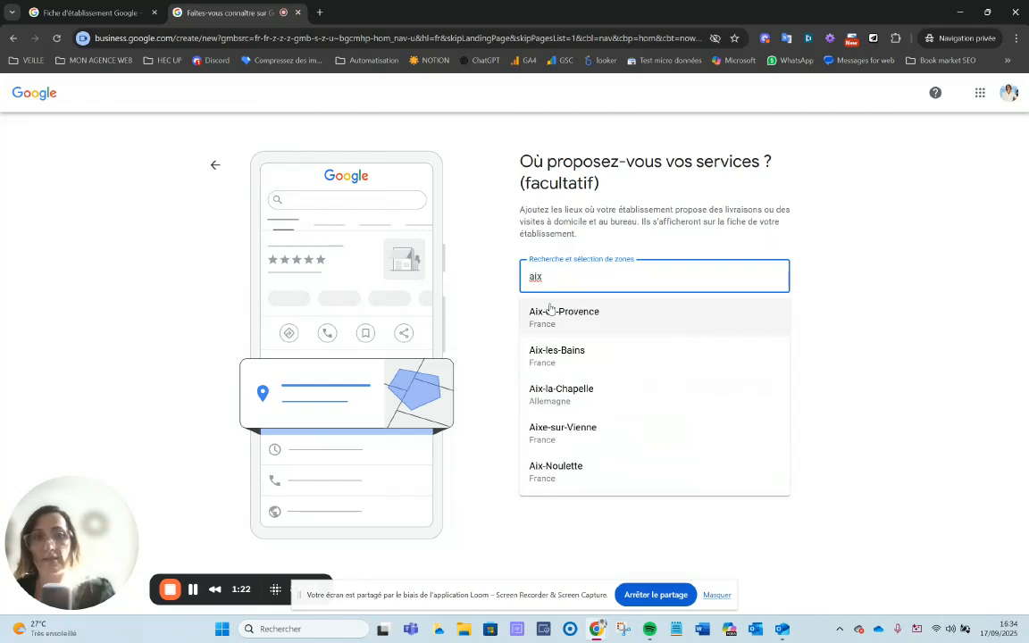
pyautogui.click(550, 311)
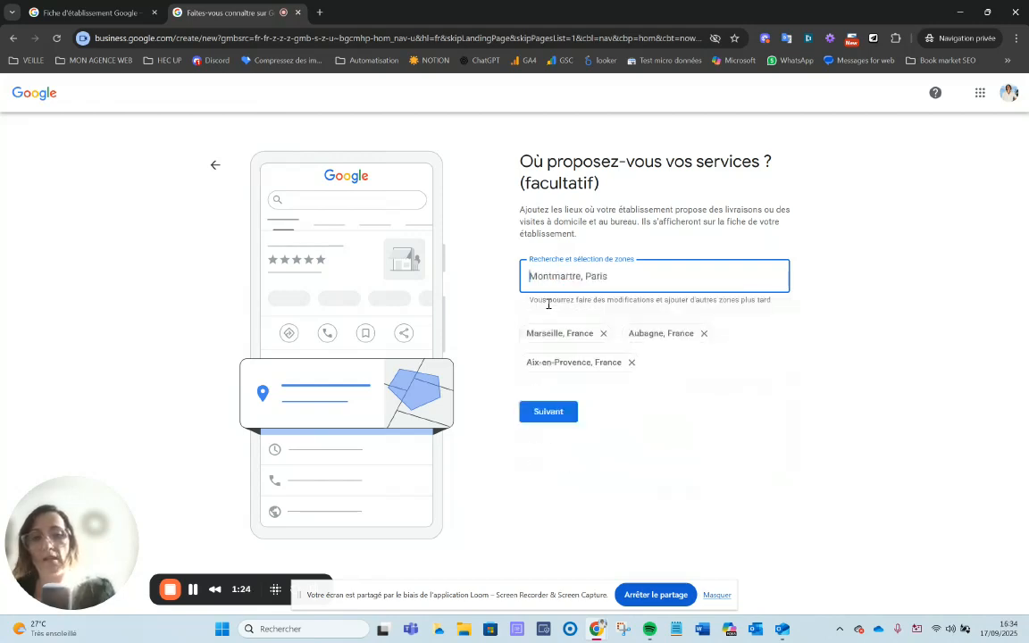
pyautogui.write('aurio')
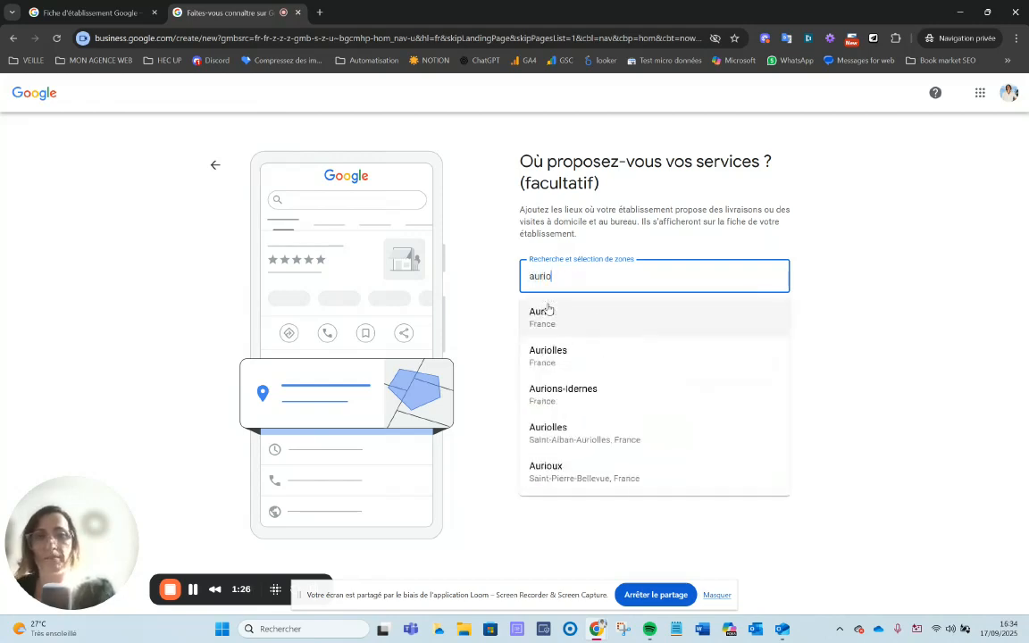
pyautogui.click(548, 311)
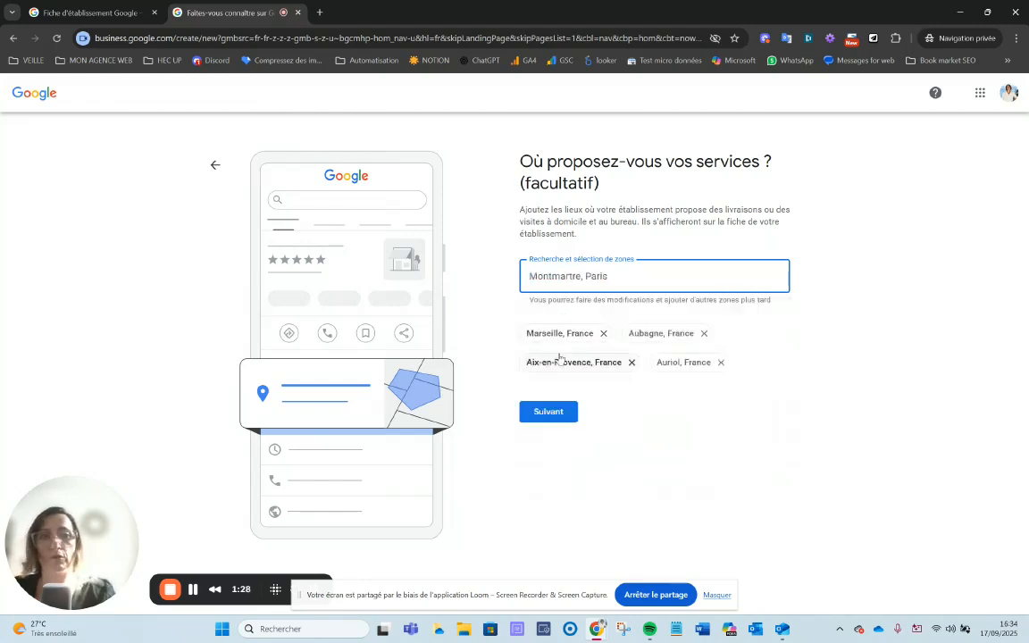
pyautogui.click(563, 417)
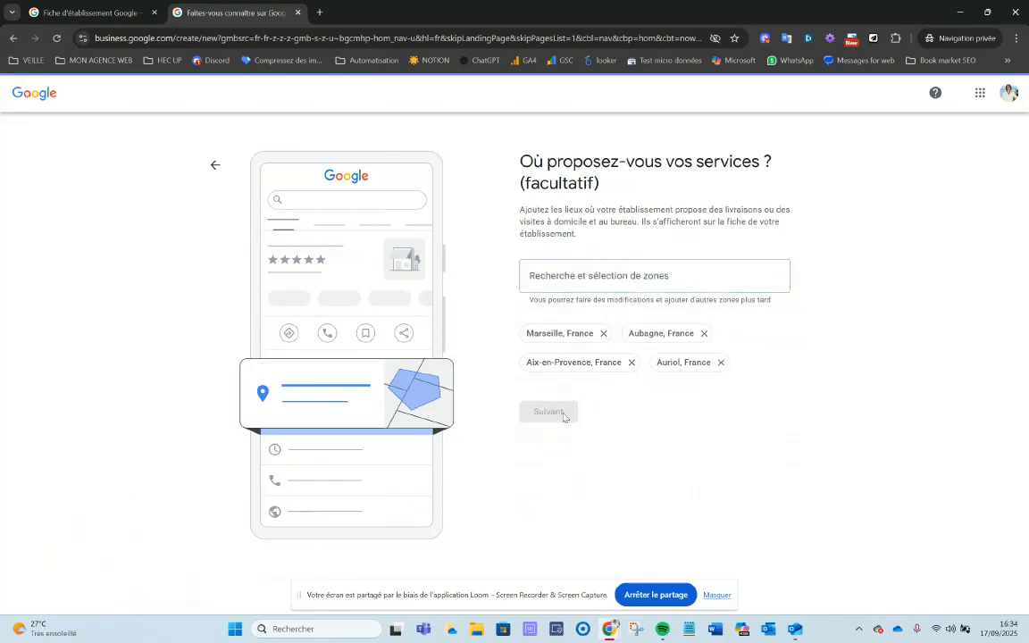
pyautogui.click(629, 266)
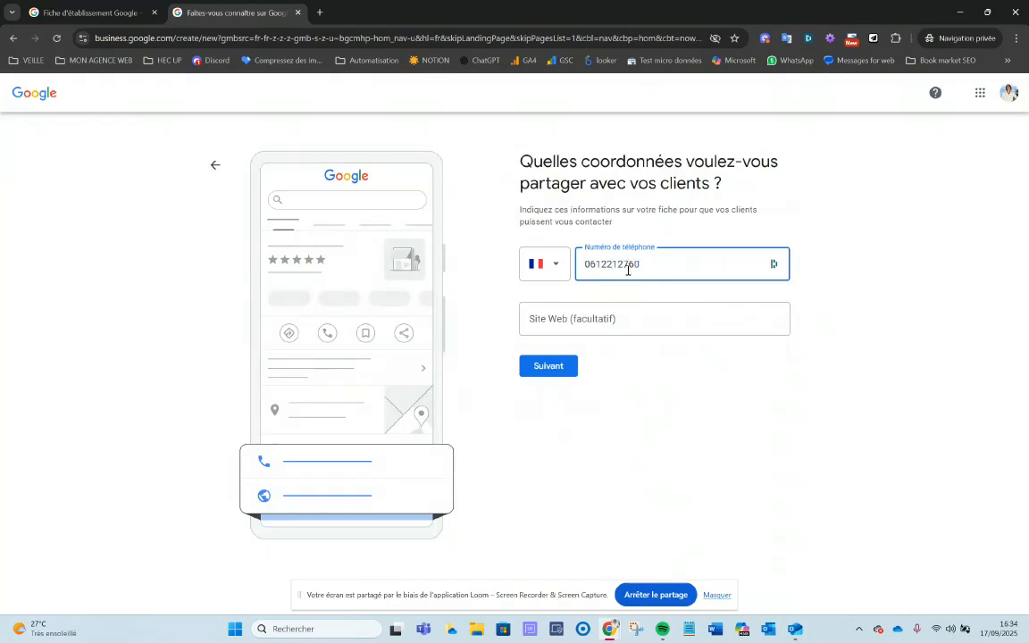
pyautogui.click(627, 317)
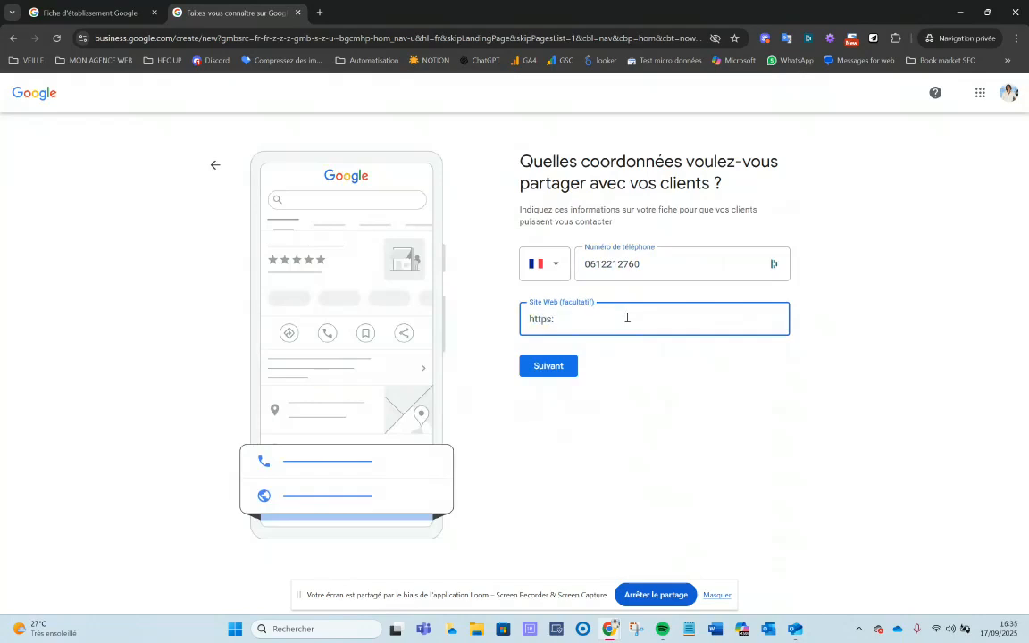
pyautogui.write('https://sor')
pyautogui.write('r')
pyautogui.moveTo(645, 318); pyautogui.dragTo(560, 320)
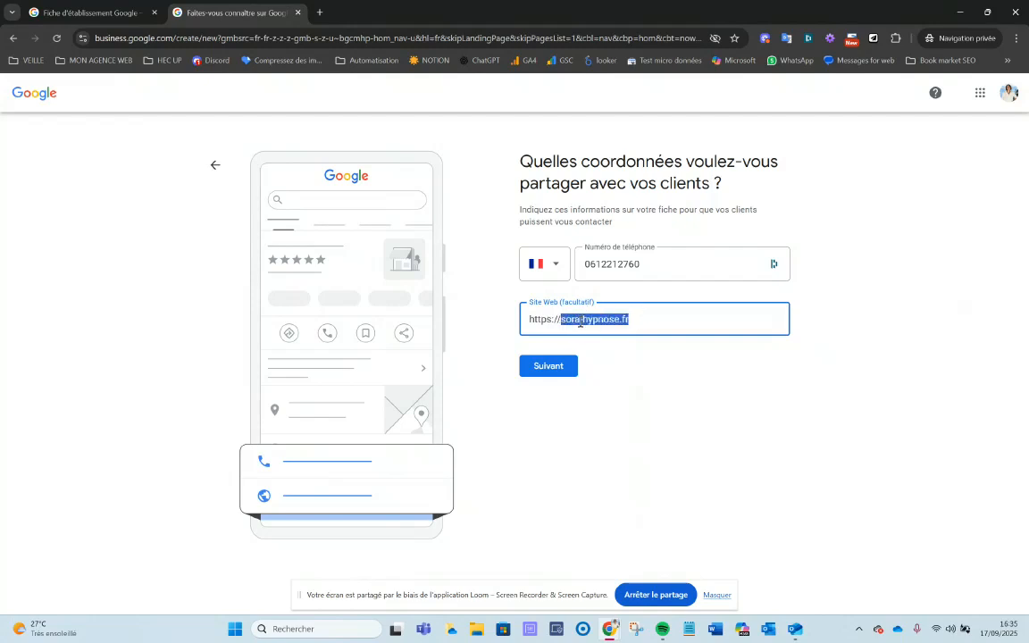
pyautogui.click(580, 321)
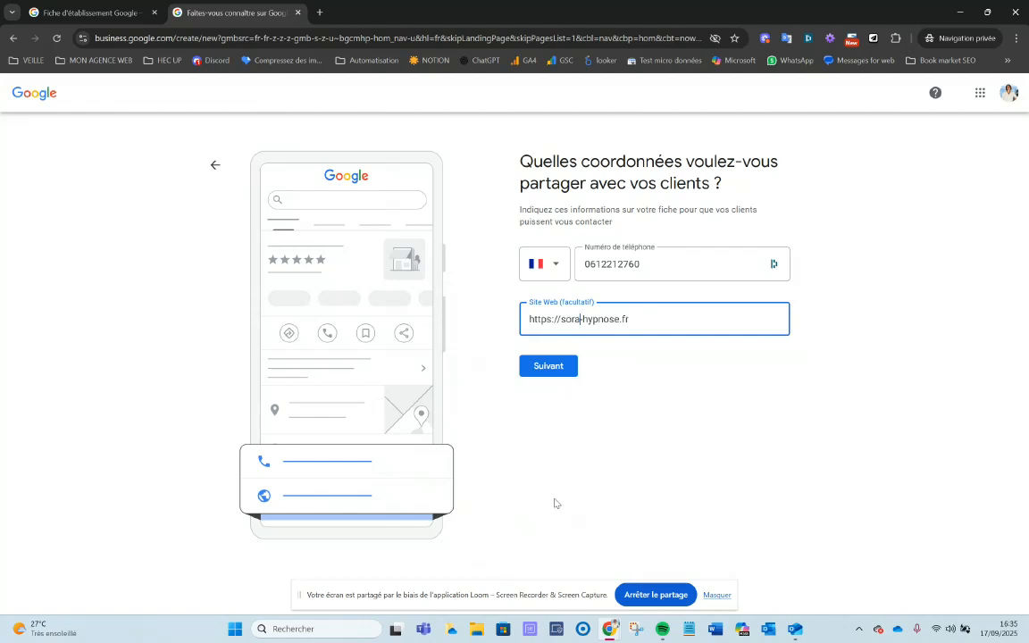
pyautogui.click(549, 367)
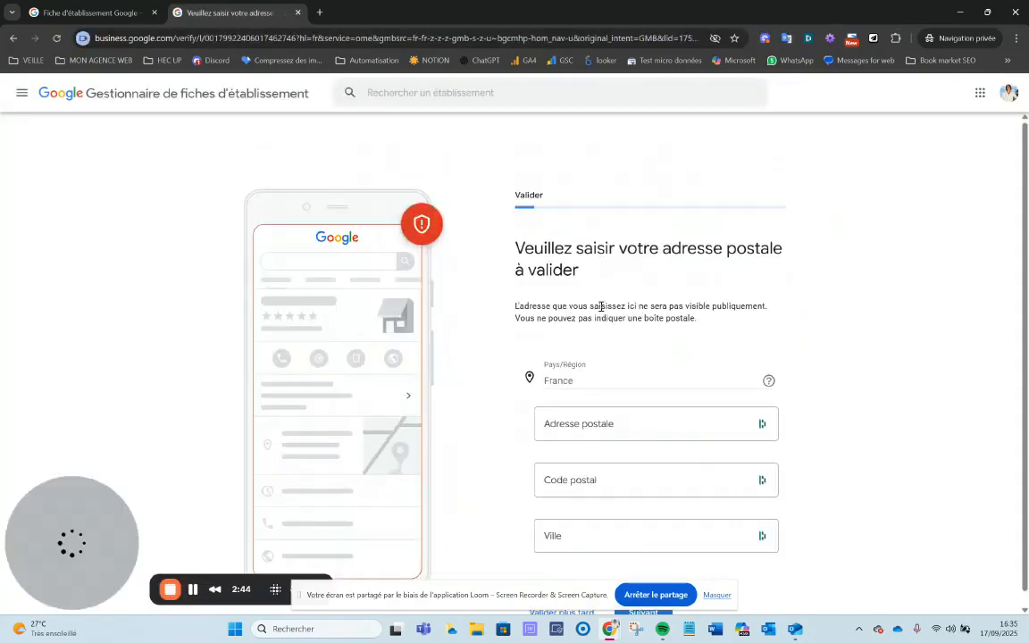
# Fill in the business street address from the Marseille suggestion and submit it.
pyautogui.scroll(-2, 602, 309)
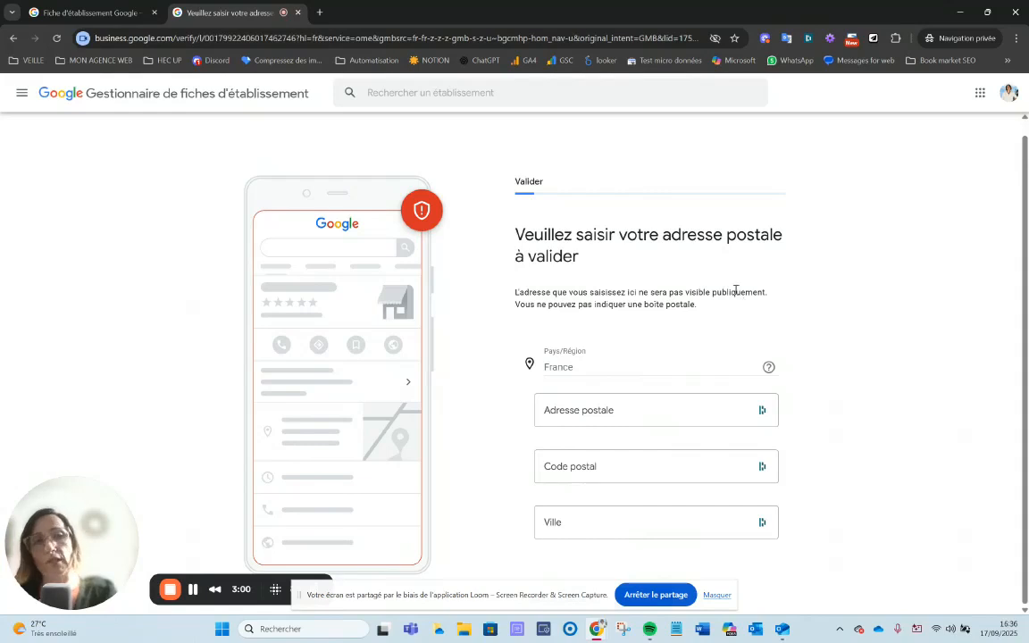
pyautogui.click(613, 411)
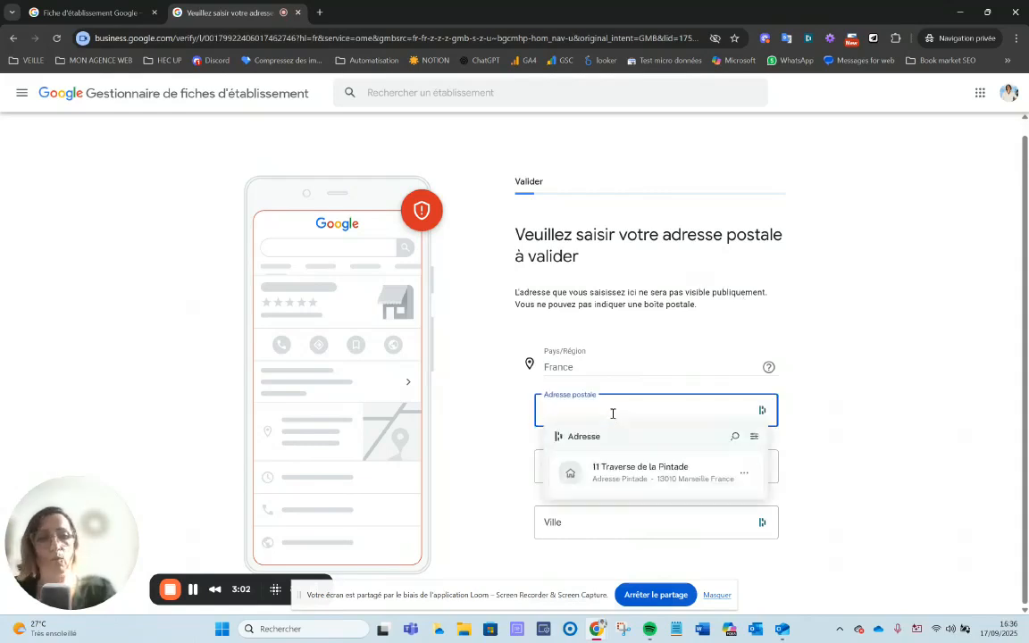
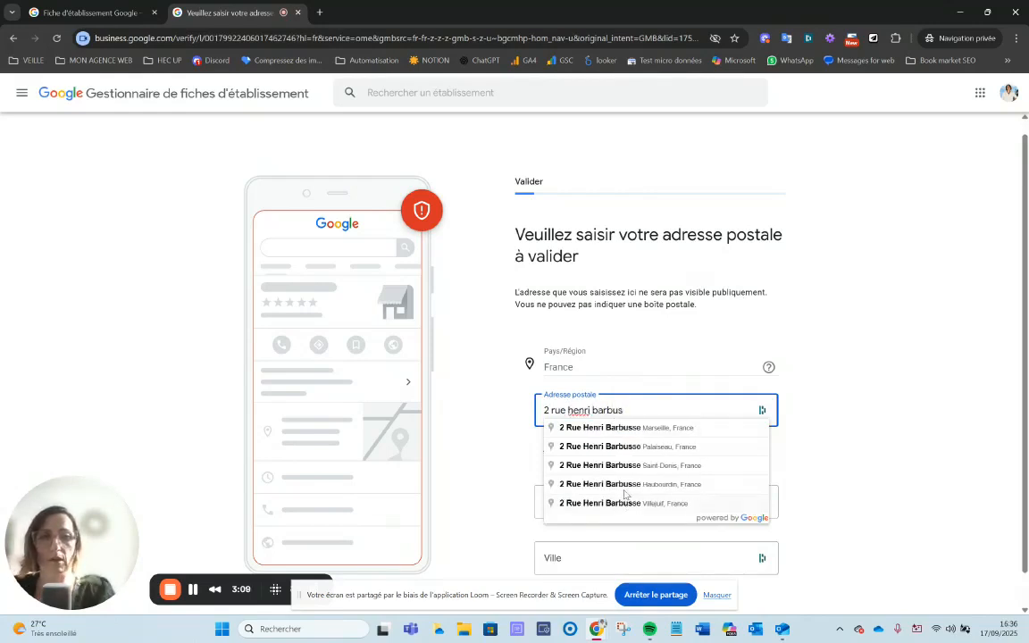
pyautogui.click(633, 433)
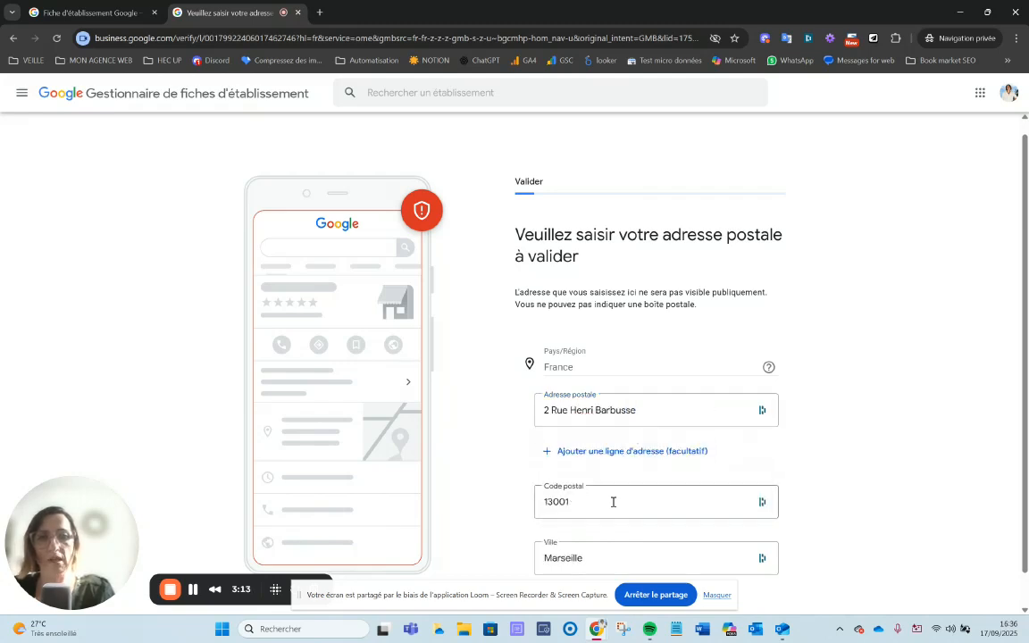
pyautogui.scroll(-1, 613, 455)
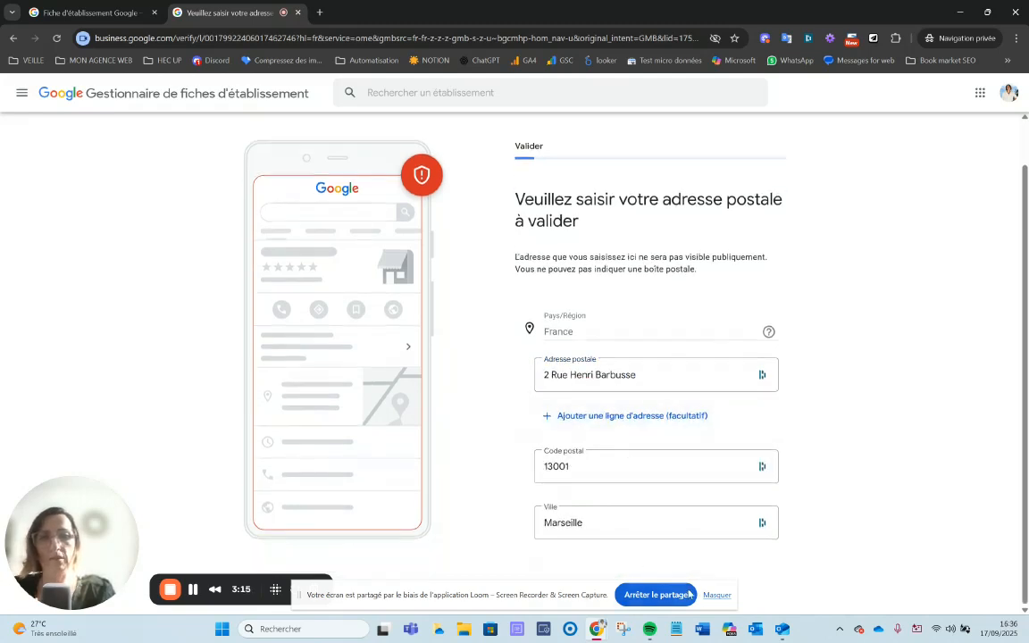
pyautogui.click(718, 596)
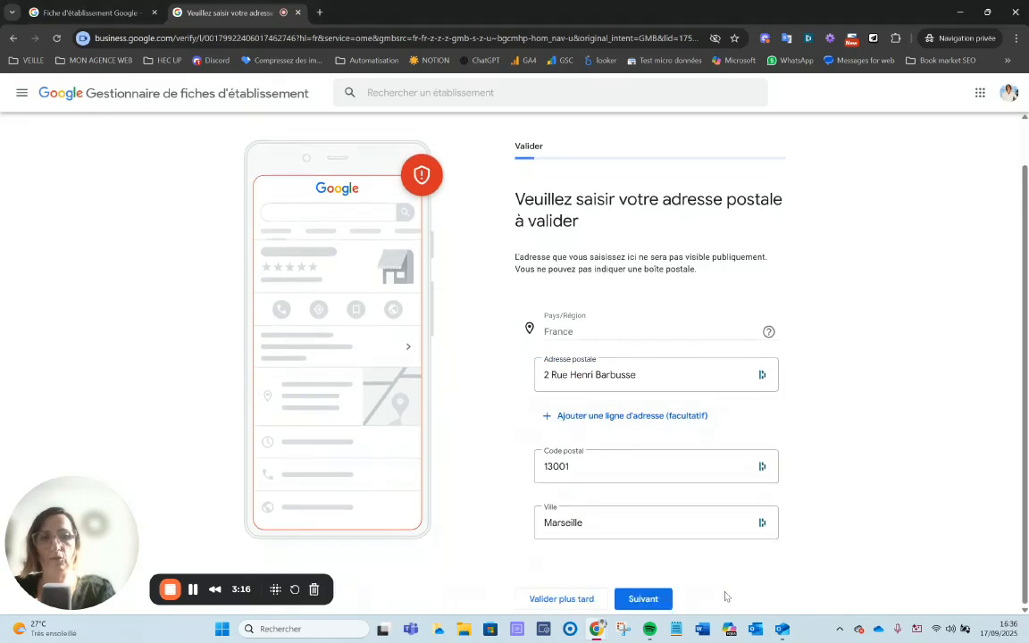
pyautogui.click(644, 601)
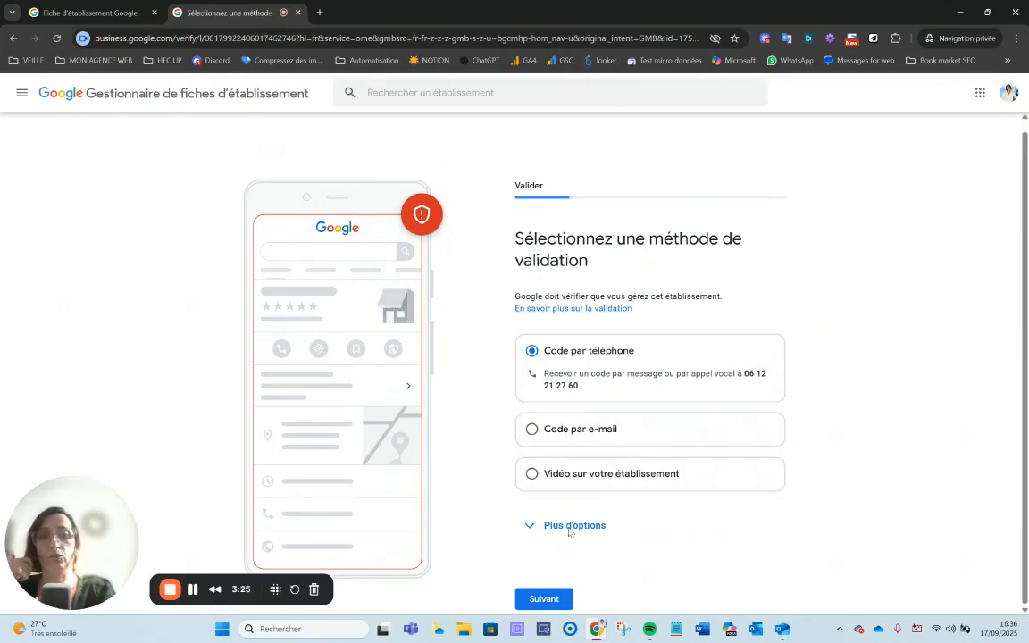
# Validate by phone: request the SMS code and submit the received 6-digit code.
pyautogui.click(544, 597)
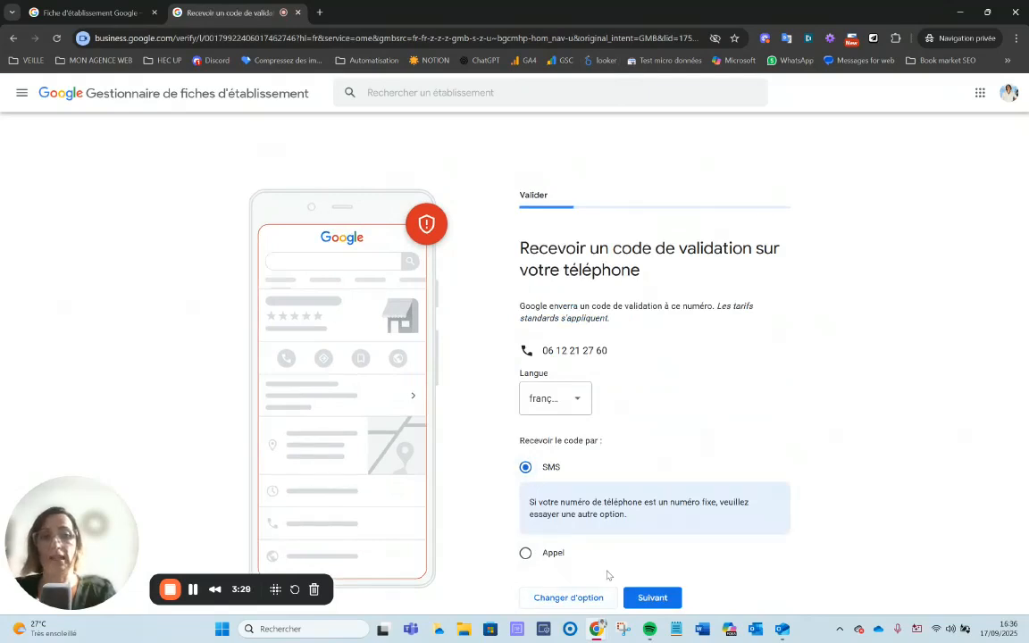
pyautogui.click(652, 597)
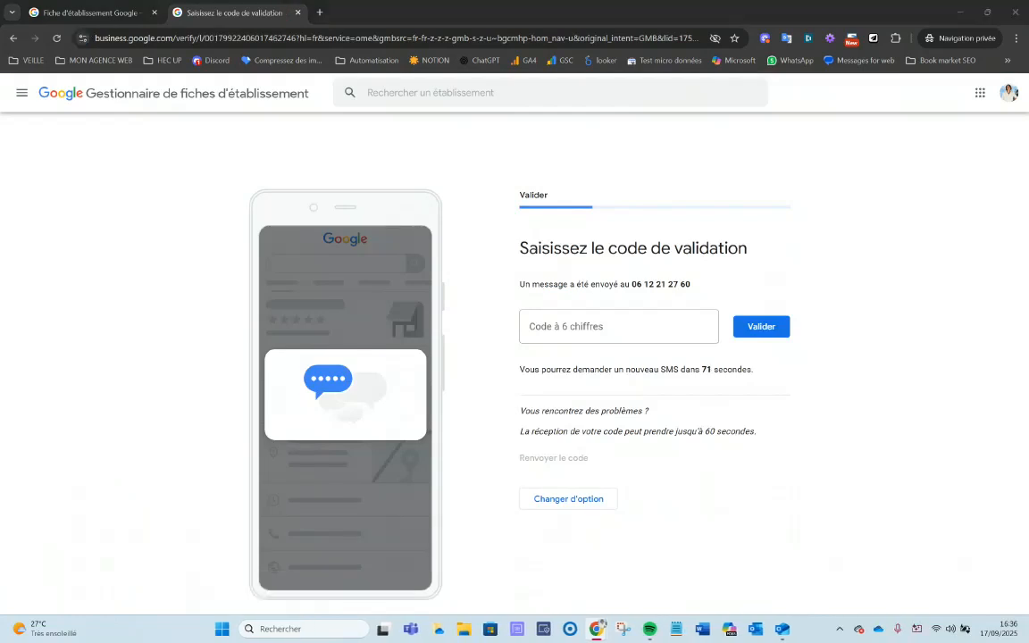
pyautogui.click(570, 324)
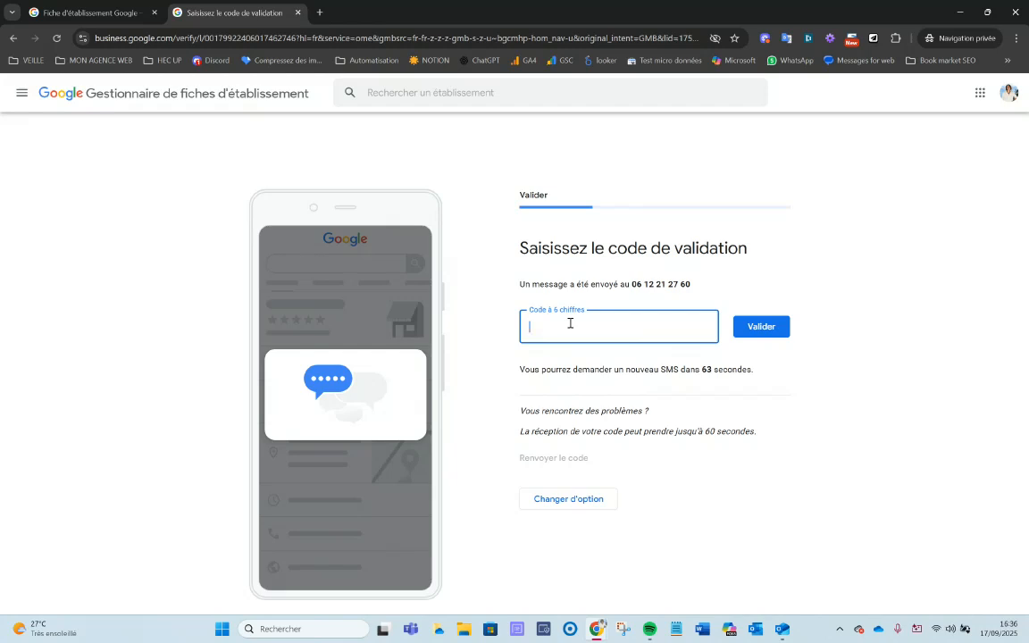
pyautogui.click(749, 327)
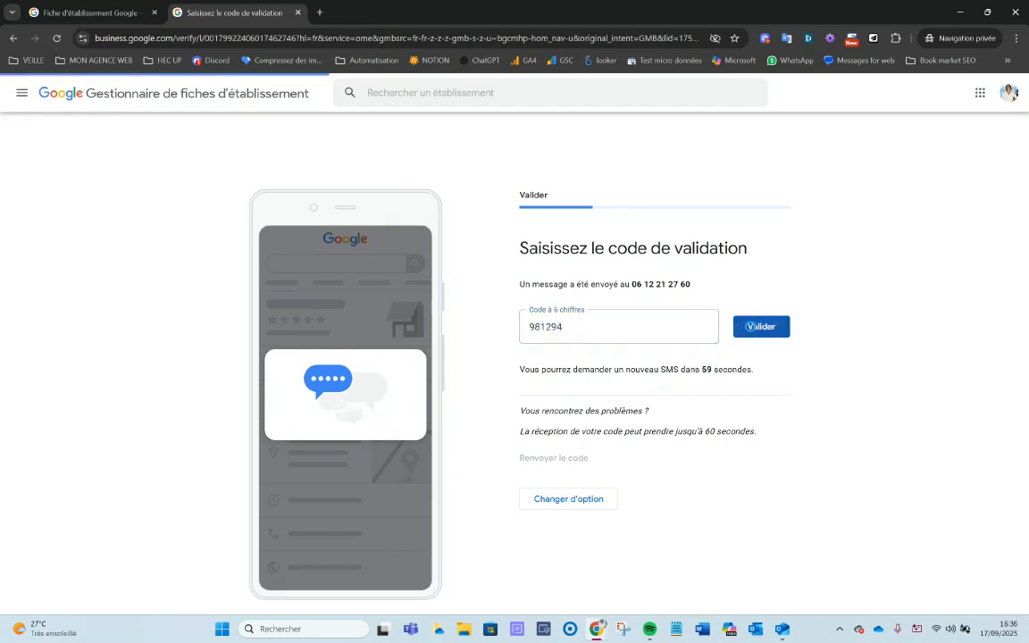
pyautogui.click(87, 16)
pyautogui.click(215, 16)
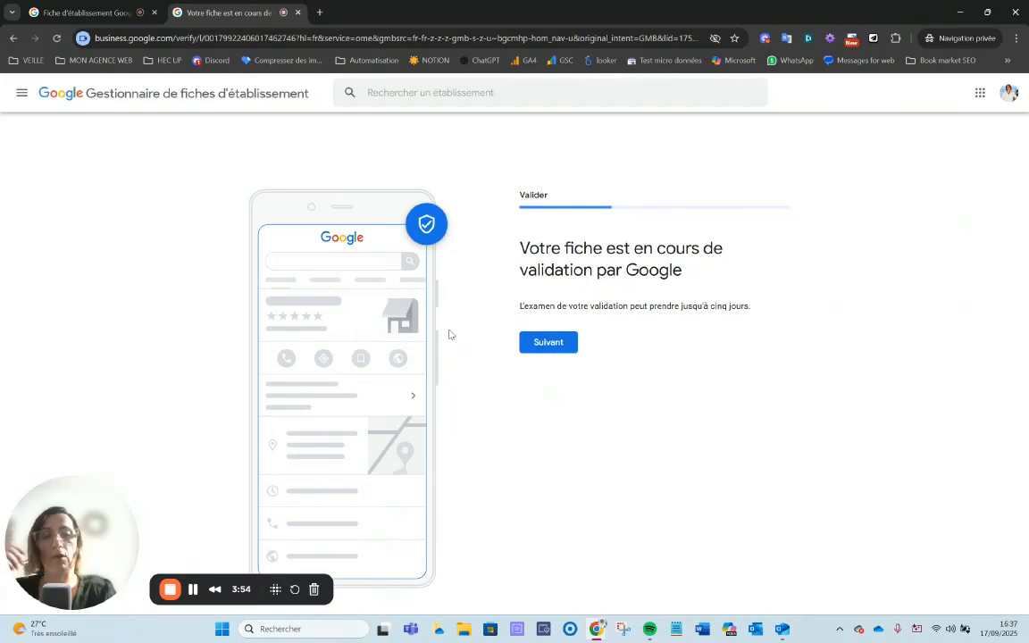
# Set Monday opening hours to 08:00–20:00, leaving all other days closed, and save.
pyautogui.click(539, 348)
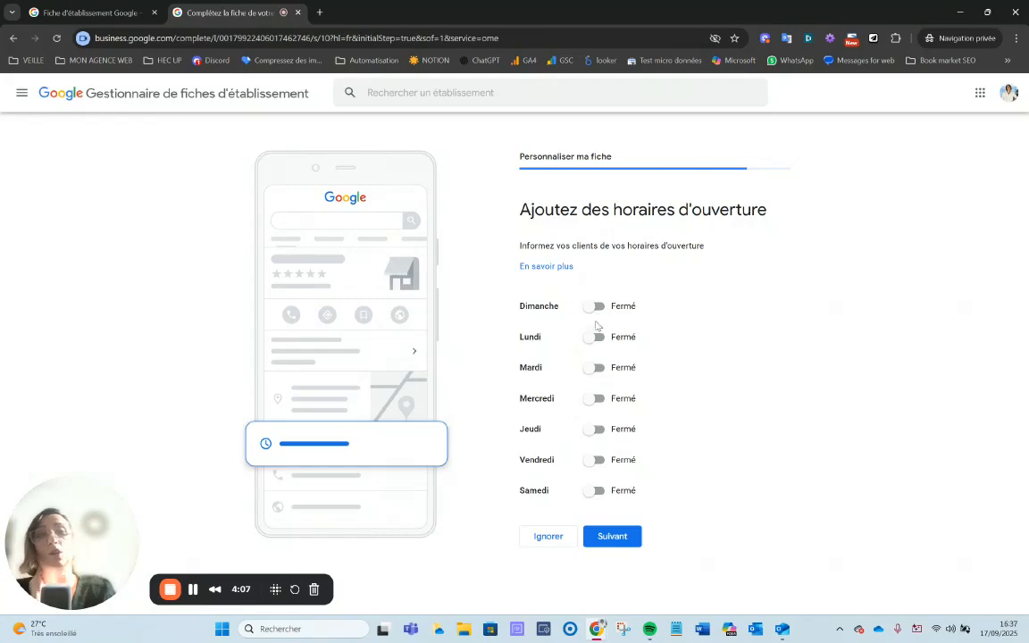
pyautogui.click(595, 338)
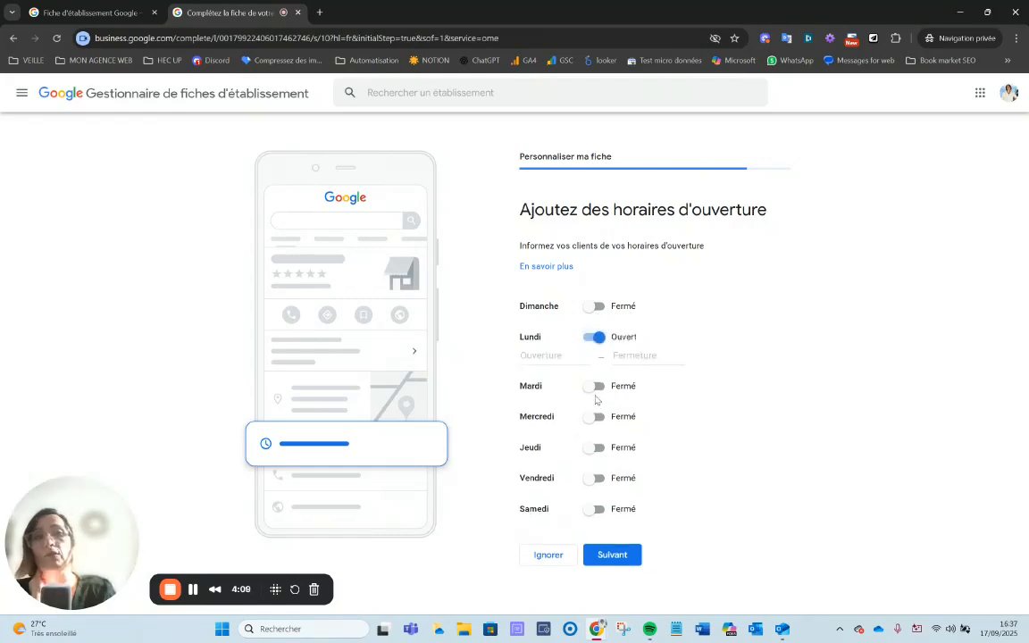
pyautogui.click(593, 387)
pyautogui.click(593, 386)
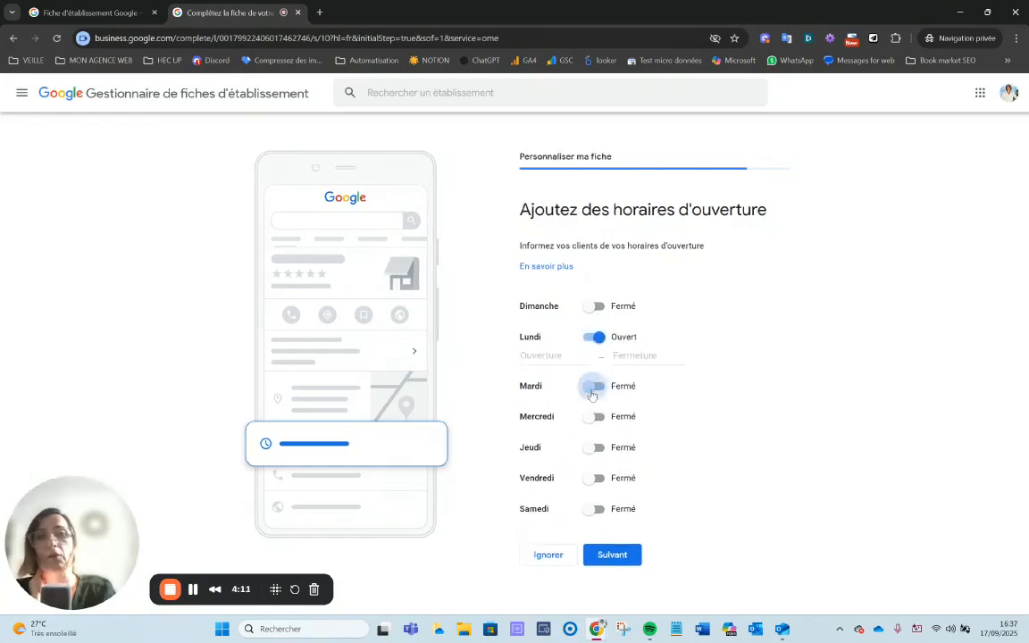
pyautogui.click(542, 356)
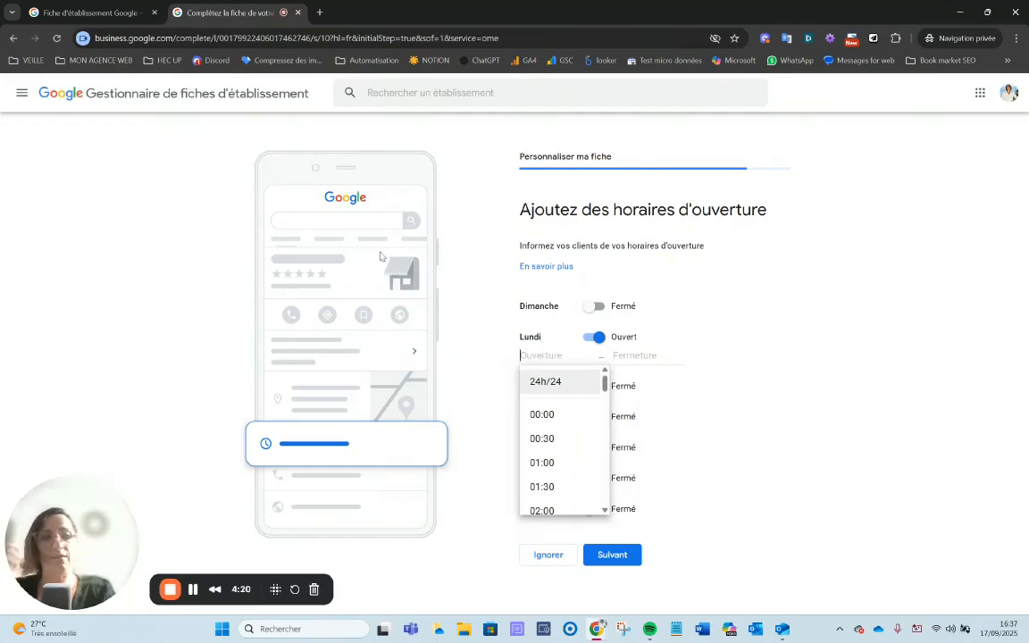
pyautogui.write('08:00')
pyautogui.press('Tab')
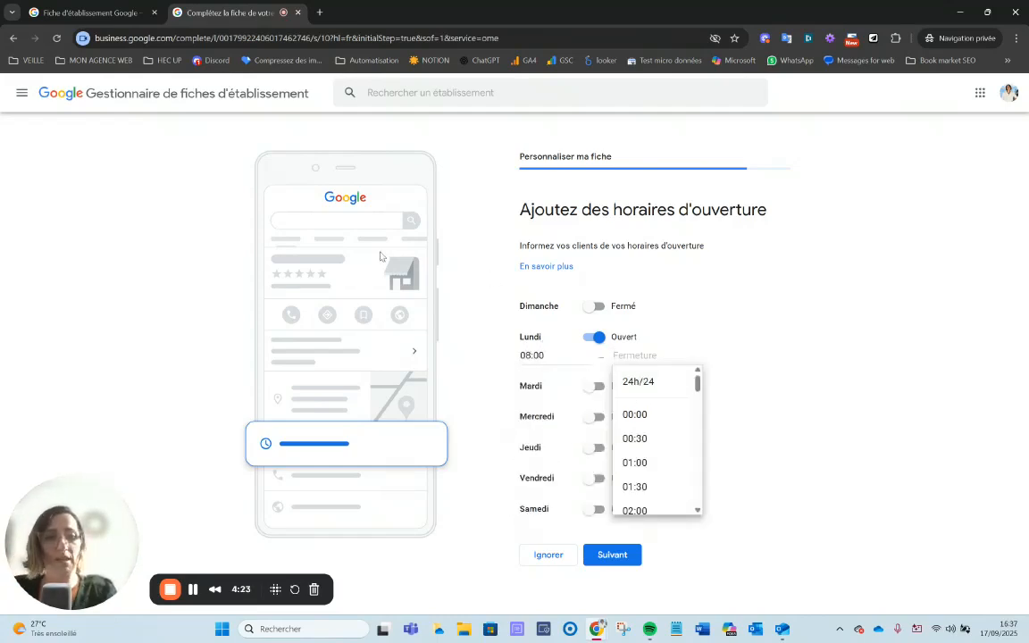
pyautogui.write('20:00')
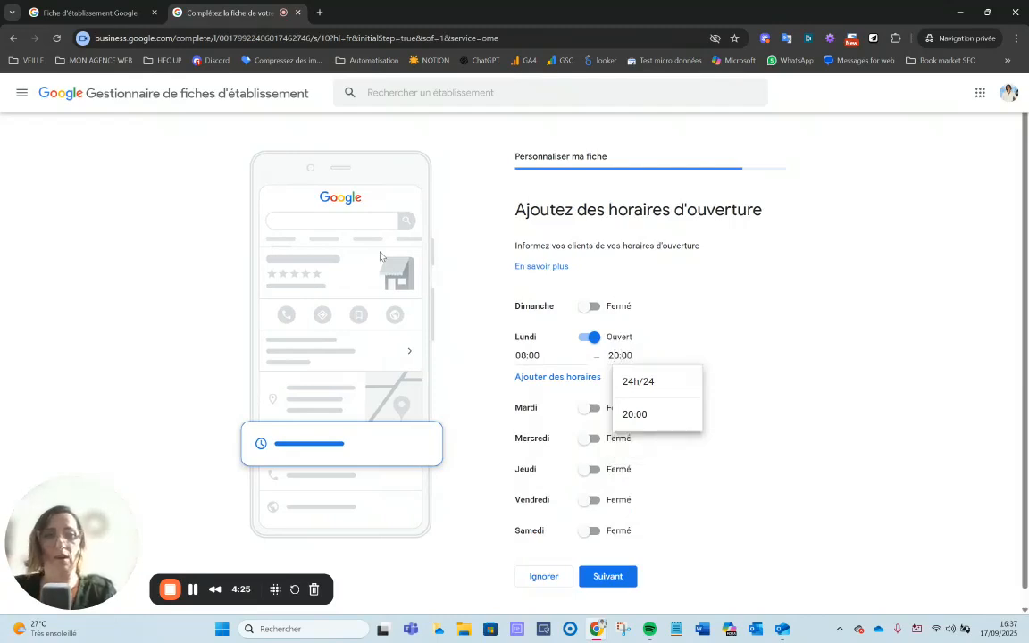
pyautogui.click(807, 244)
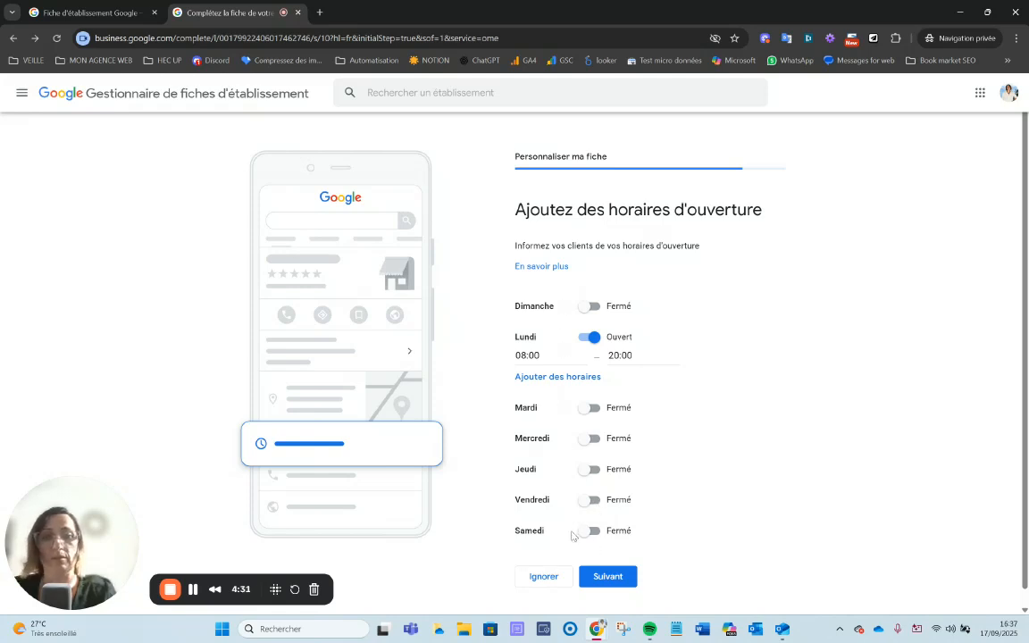
pyautogui.click(607, 577)
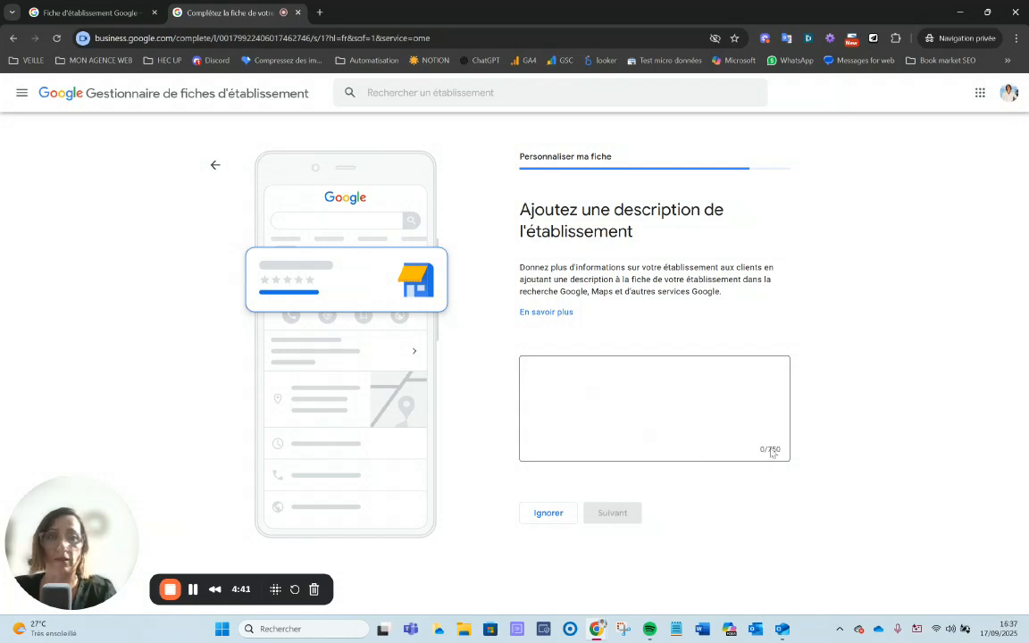
# Search Google for 'agence nelcielo' and expand the NelCielo agency panel's full description.
pyautogui.click(319, 12)
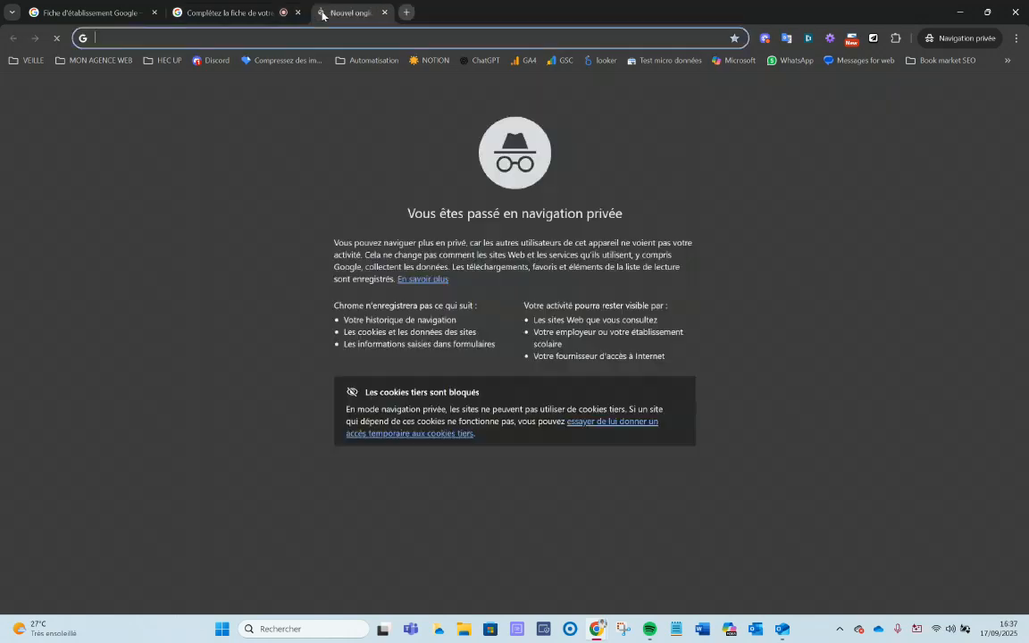
pyautogui.write('agence nelcielo')
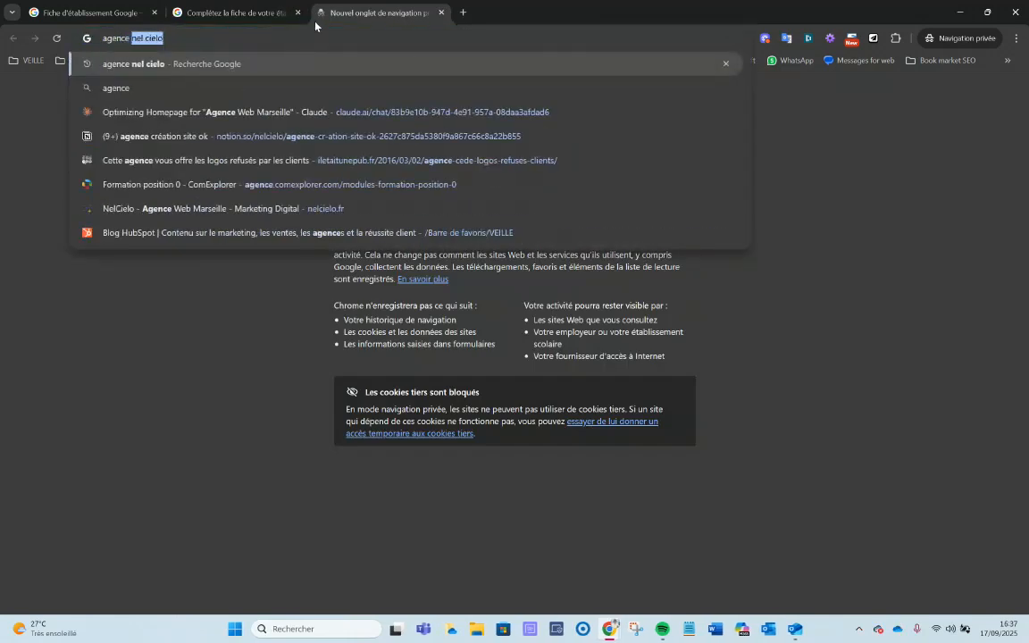
pyautogui.press('Return')
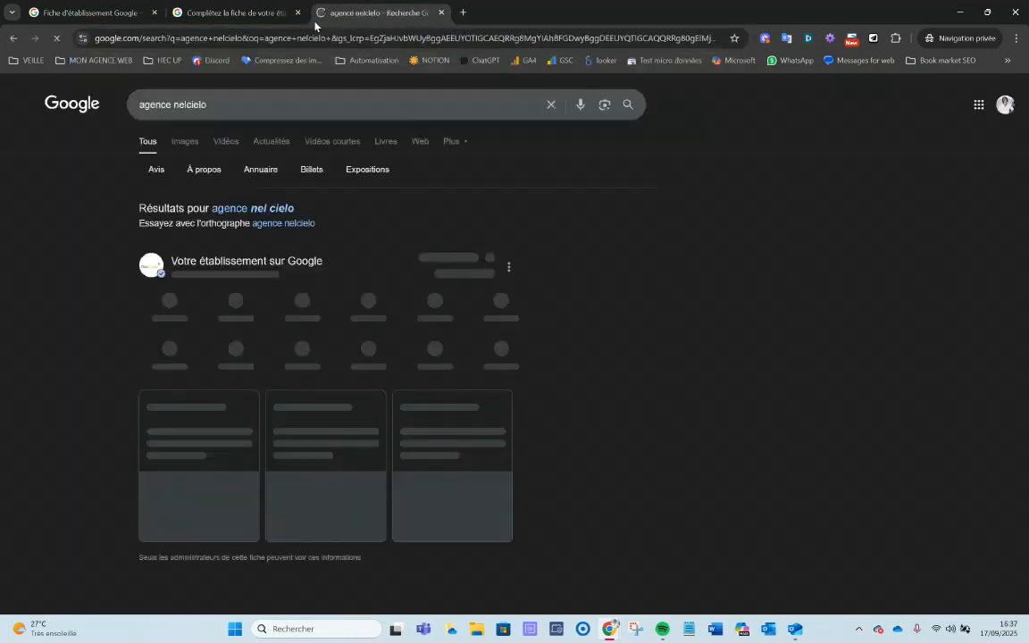
pyautogui.scroll(-5, 717, 293)
pyautogui.scroll(-3, 793, 343)
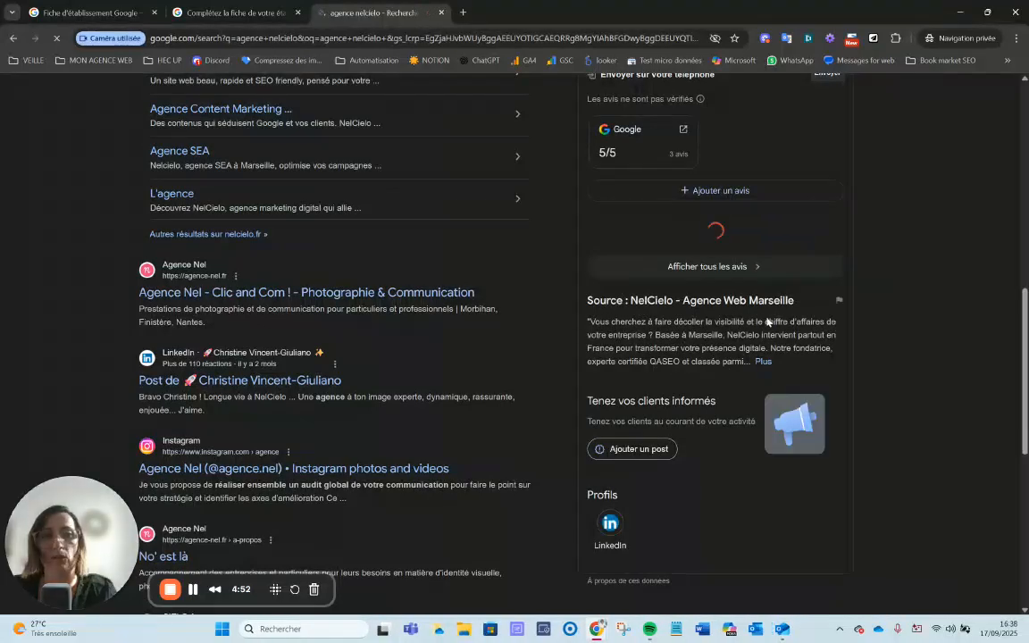
pyautogui.scroll(-3, 689, 444)
pyautogui.scroll(-2, 689, 444)
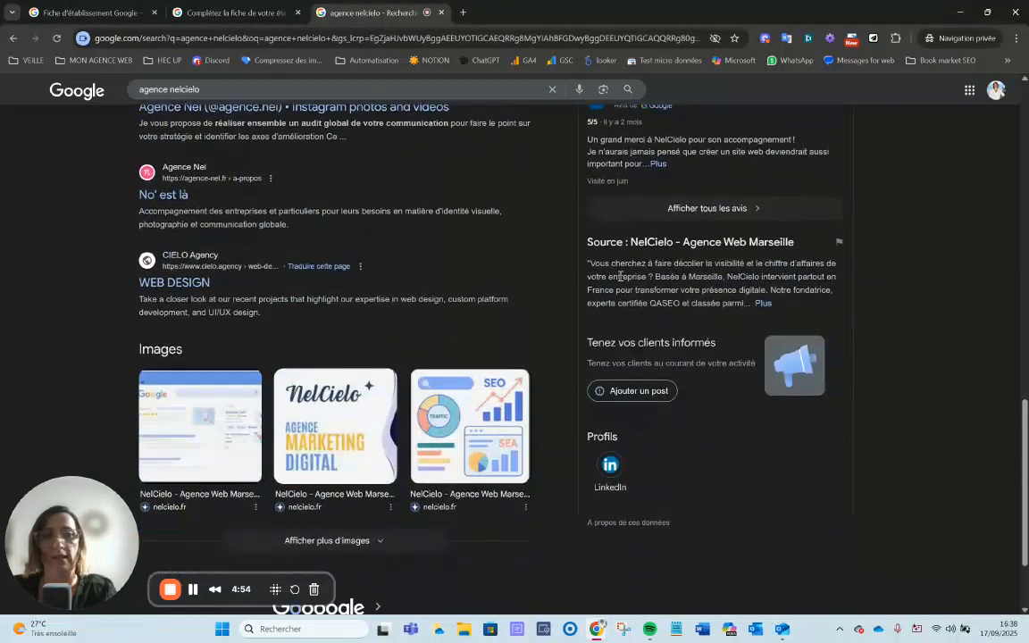
pyautogui.moveTo(628, 264); pyautogui.dragTo(706, 289)
pyautogui.click(711, 289)
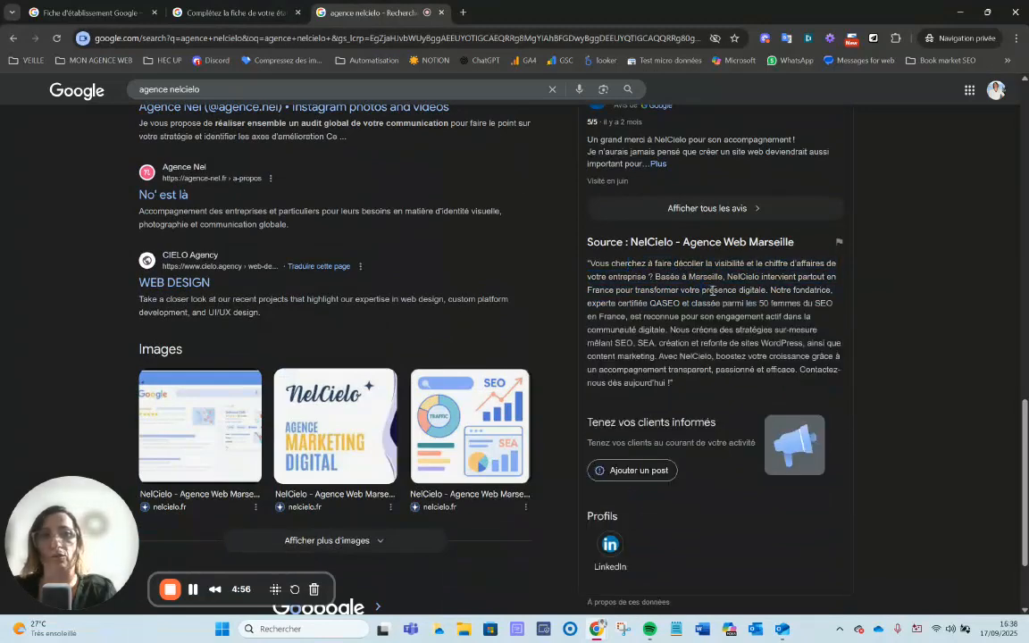
# Back in the setup wizard, skip the business description and the photos steps.
pyautogui.click(233, 14)
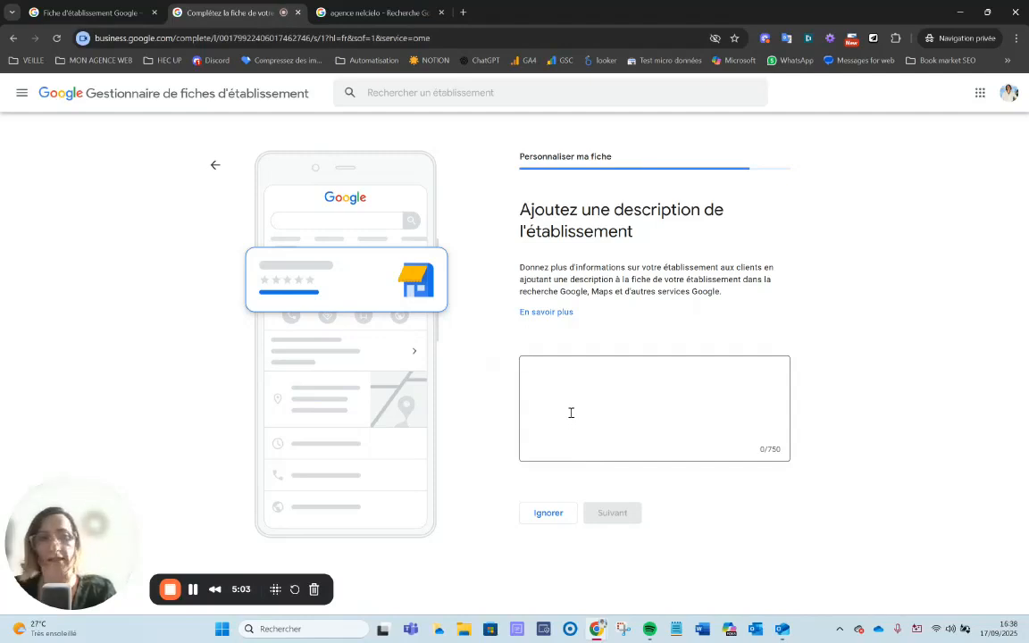
pyautogui.click(548, 514)
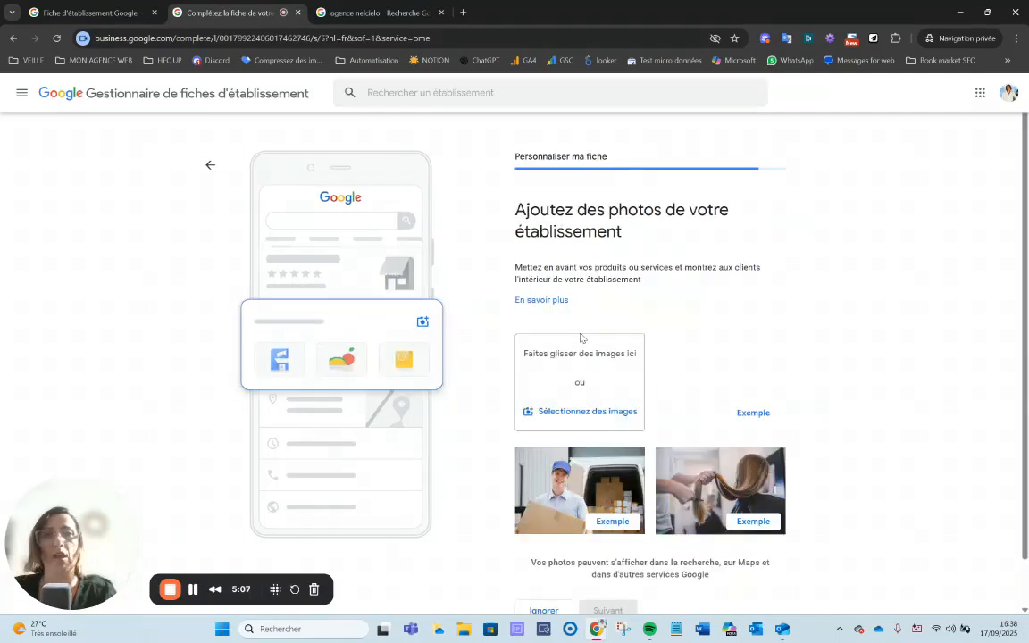
pyautogui.scroll(-2, 582, 341)
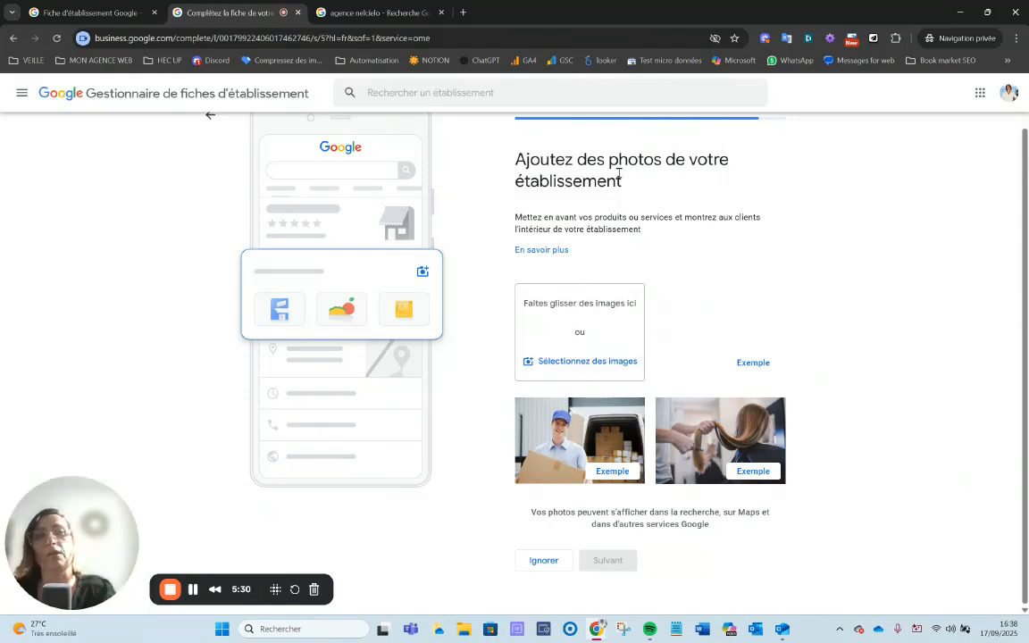
pyautogui.click(548, 567)
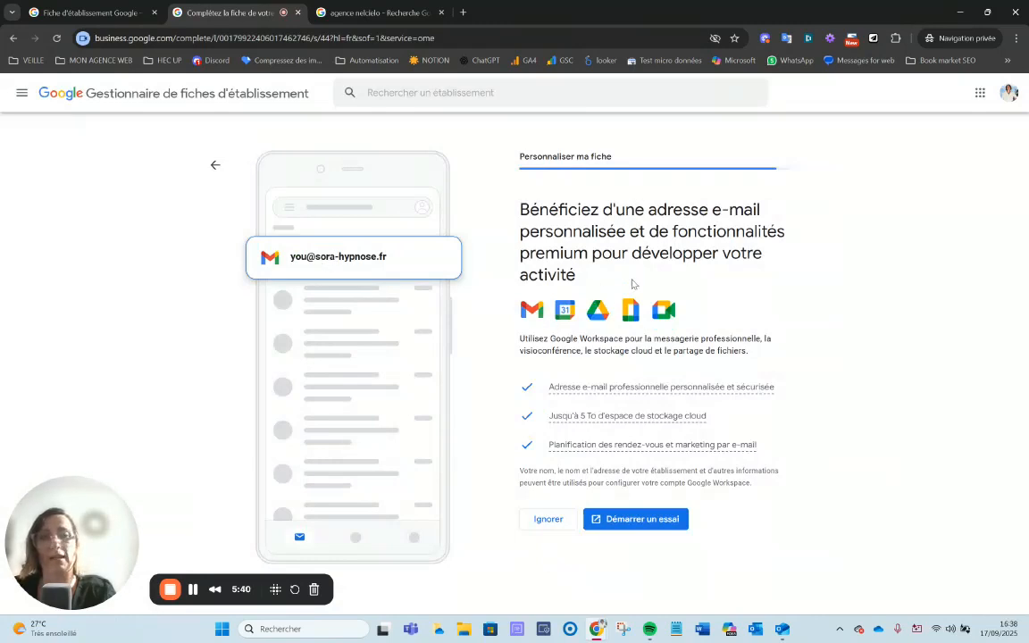
# Decline the Google Workspace custom e-mail offer and finish the setup.
pyautogui.click(546, 520)
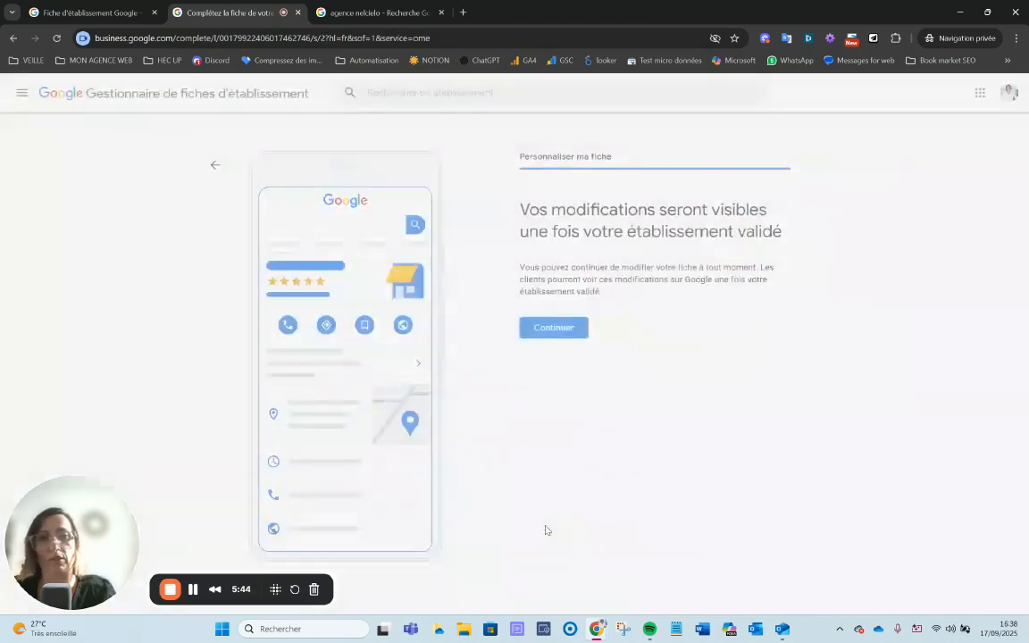
pyautogui.click(564, 333)
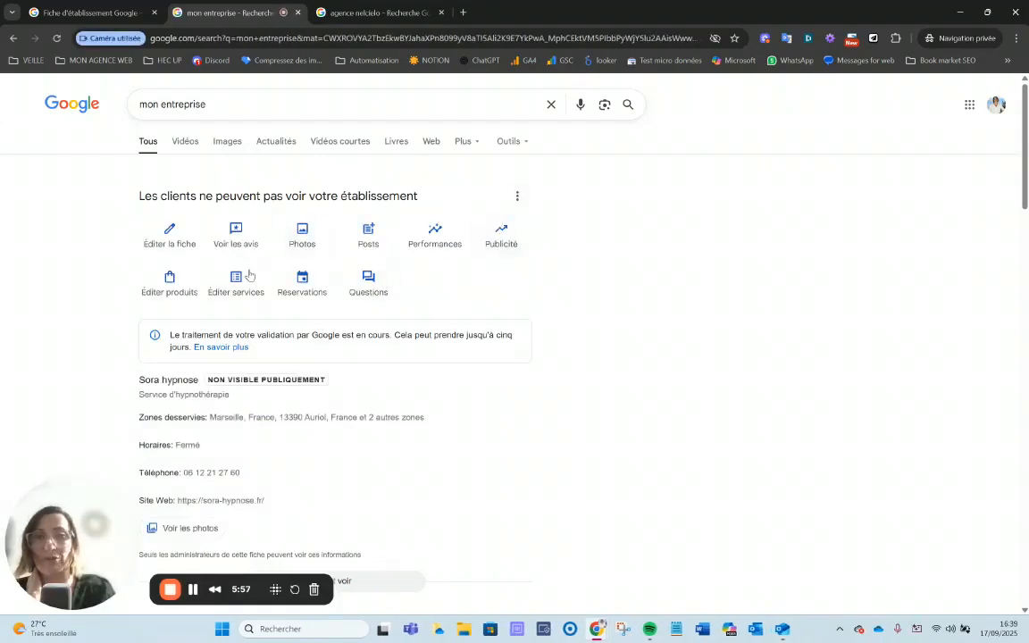
# Open the Sora hypnose business information editor and scroll down to the Emplacement section.
pyautogui.click(165, 229)
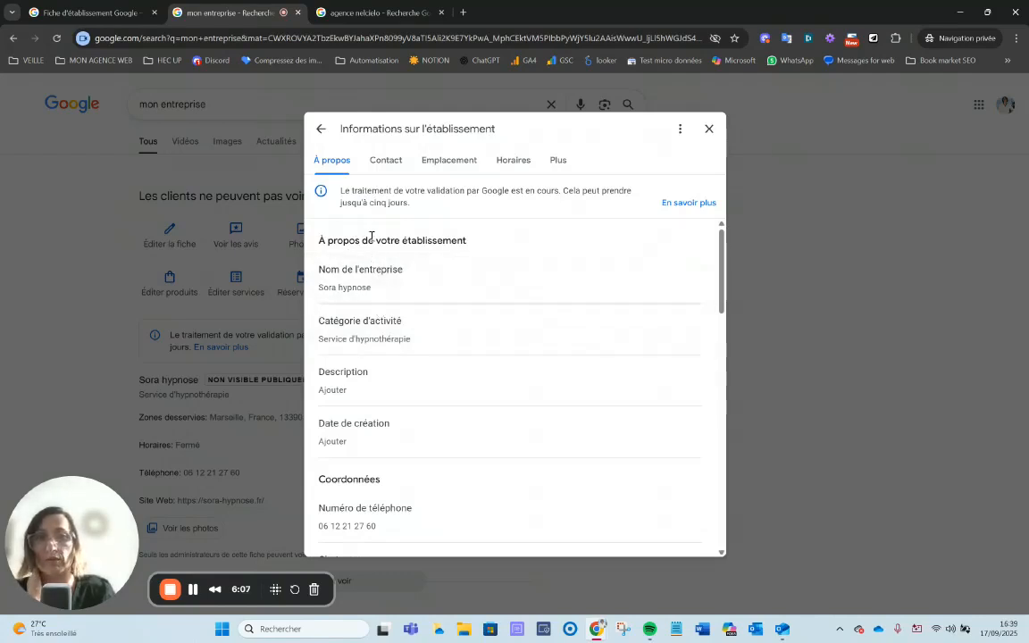
pyautogui.scroll(-4, 370, 286)
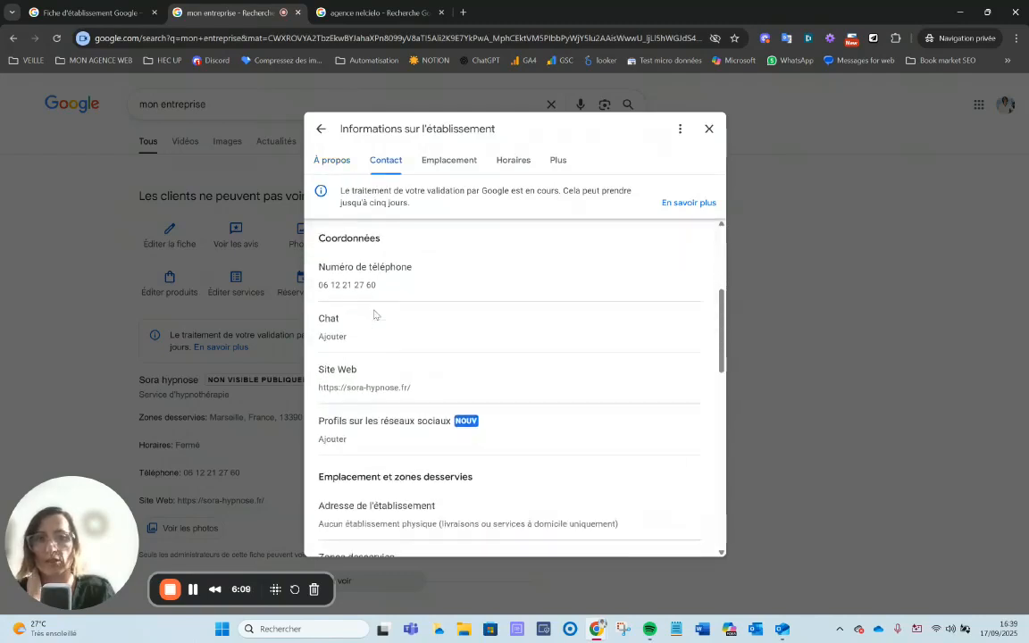
pyautogui.scroll(-3, 375, 315)
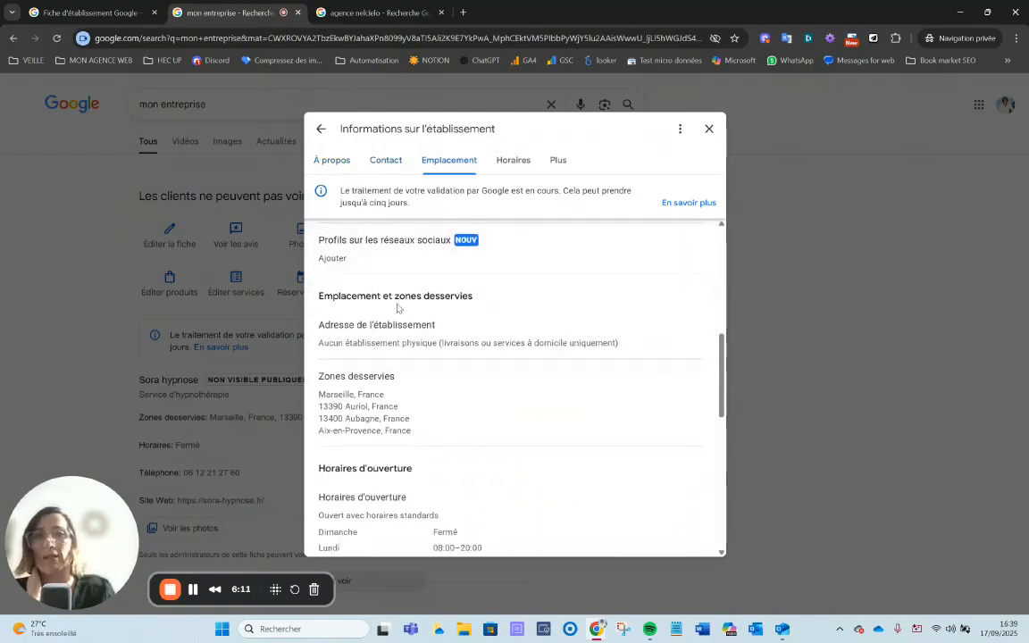
# Save the business address setting with the address kept hidden.
pyautogui.click(446, 327)
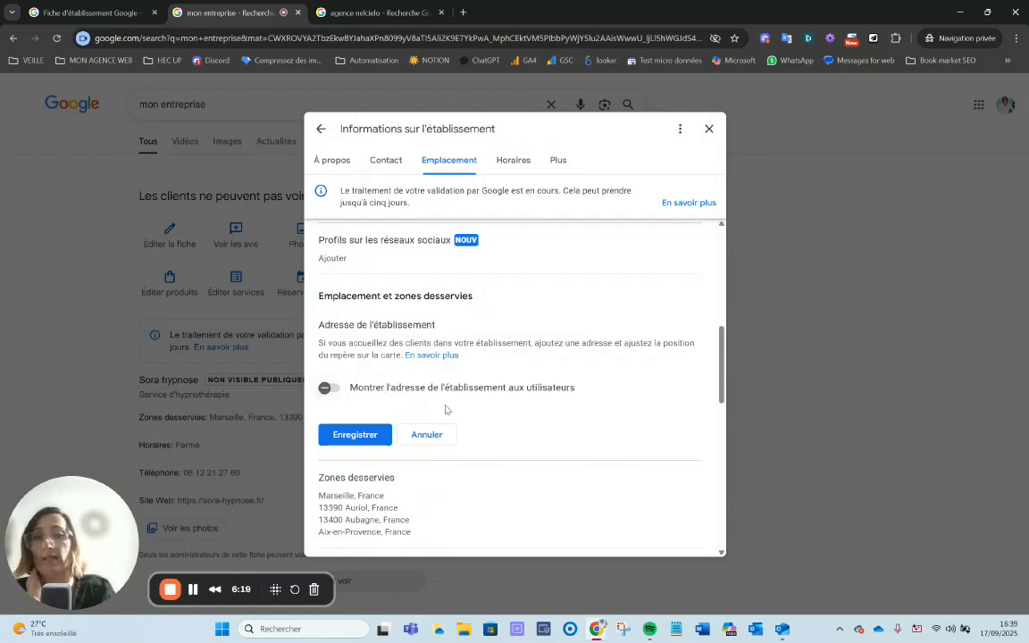
pyautogui.click(427, 434)
pyautogui.scroll(-1, 425, 384)
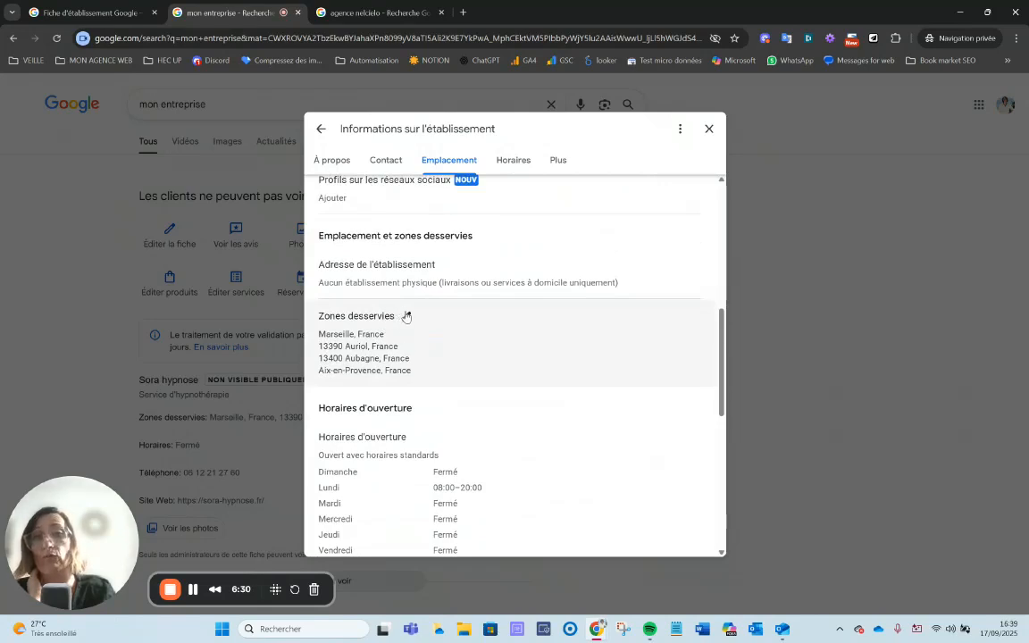
# Remove 13390 Auriol from the service areas and add Peypin, France.
pyautogui.click(405, 316)
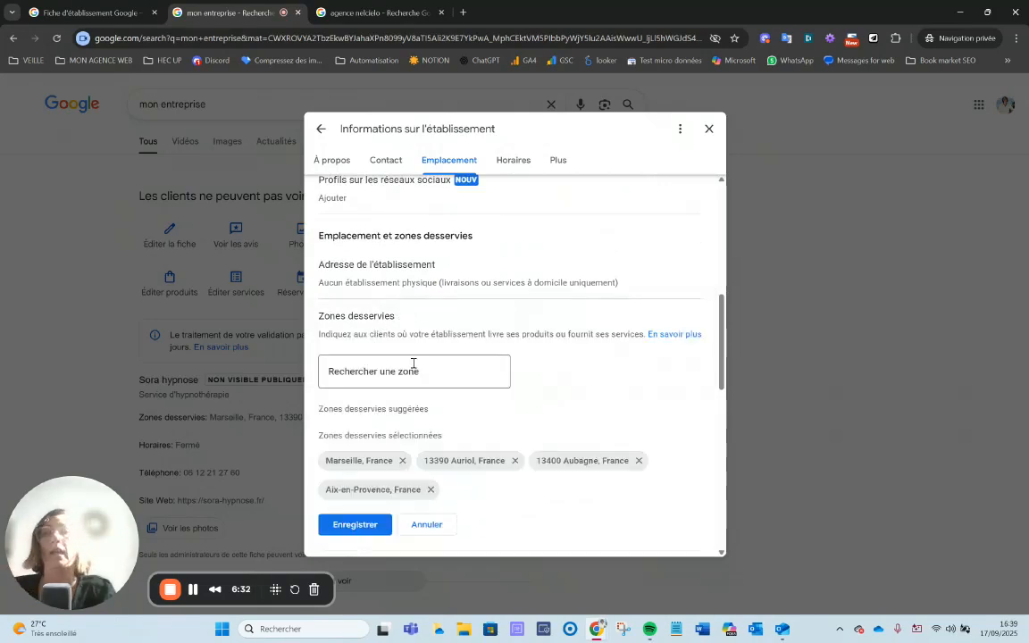
pyautogui.click(514, 461)
pyautogui.click(433, 363)
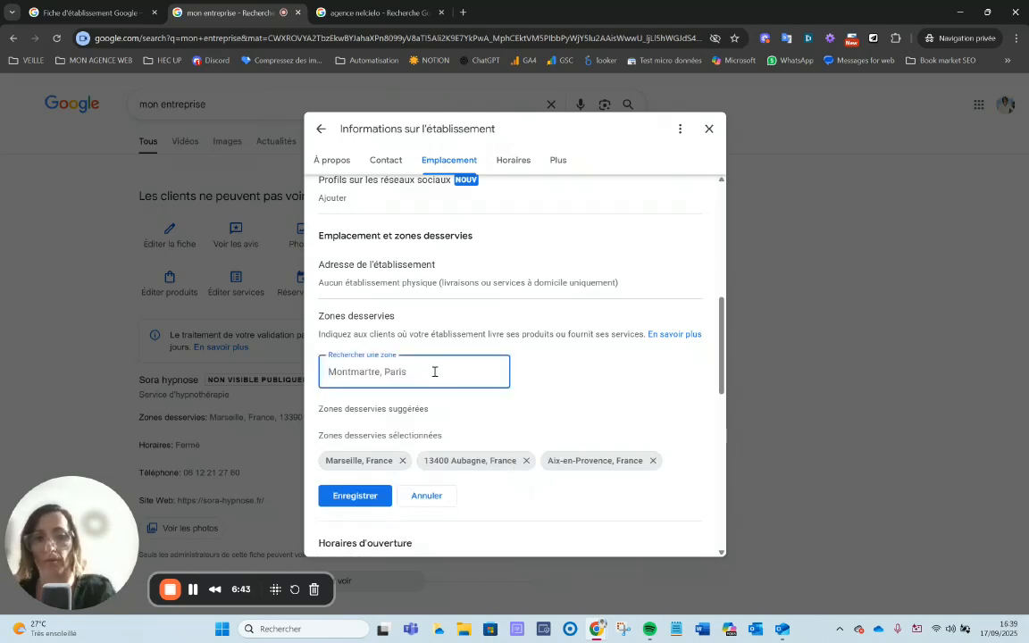
pyautogui.write('peypin')
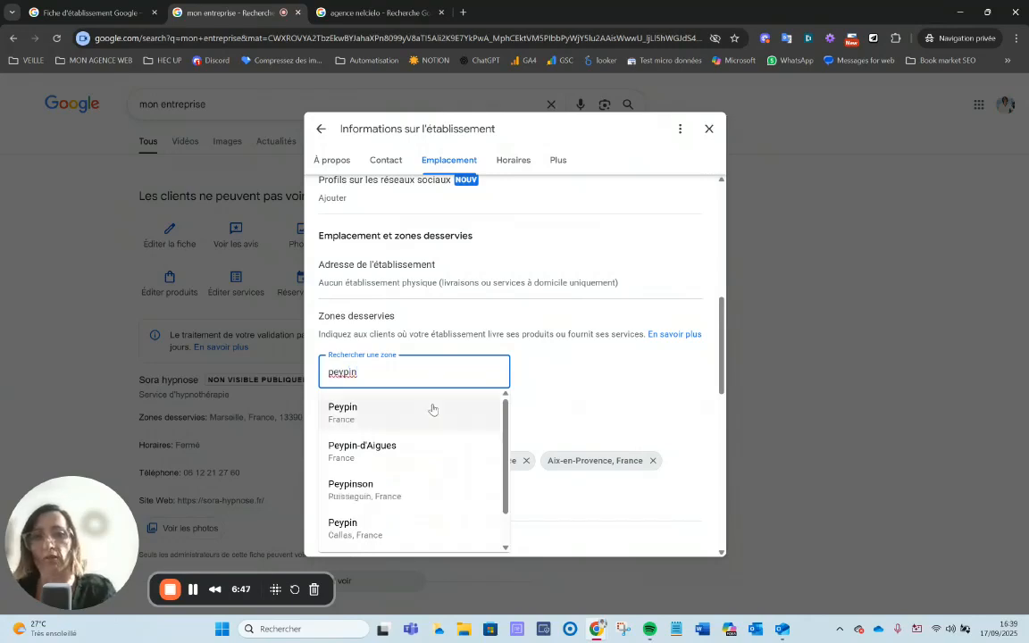
pyautogui.click(432, 409)
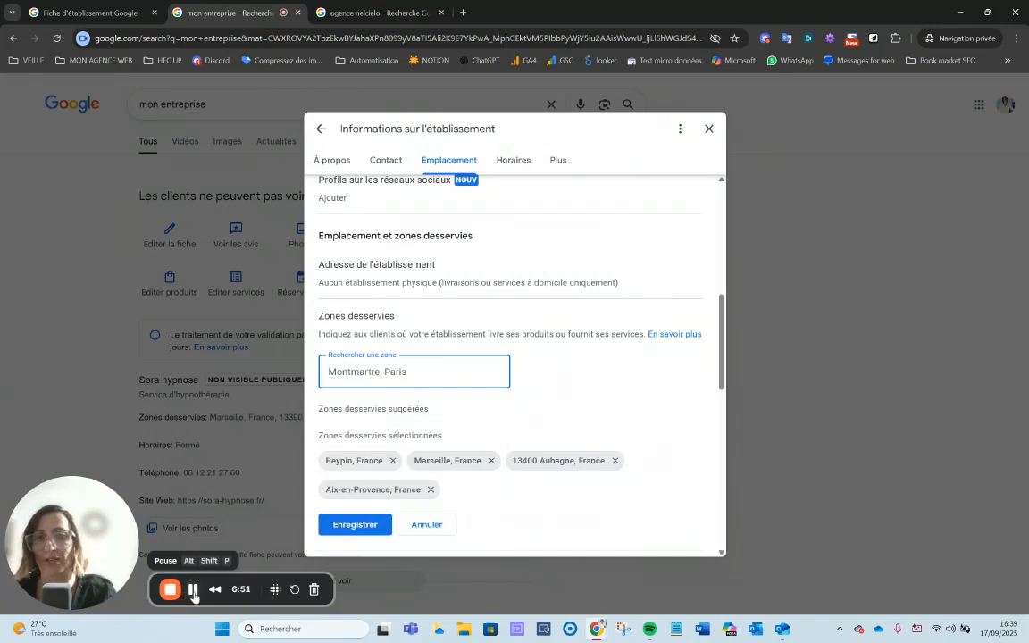
pyautogui.click(194, 597)
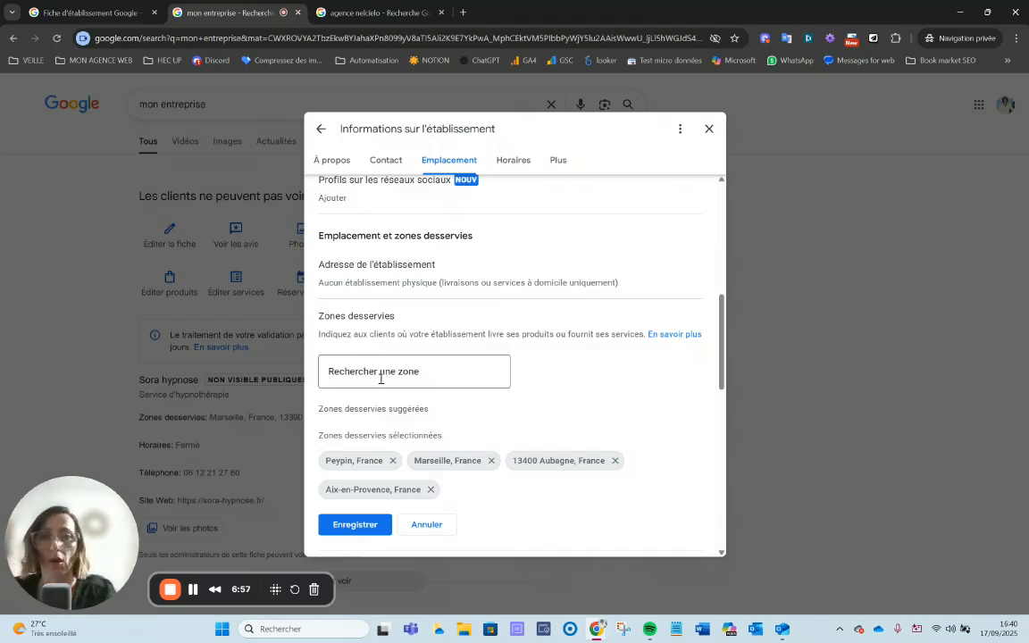
# Add Italie as another service area.
pyautogui.click(381, 372)
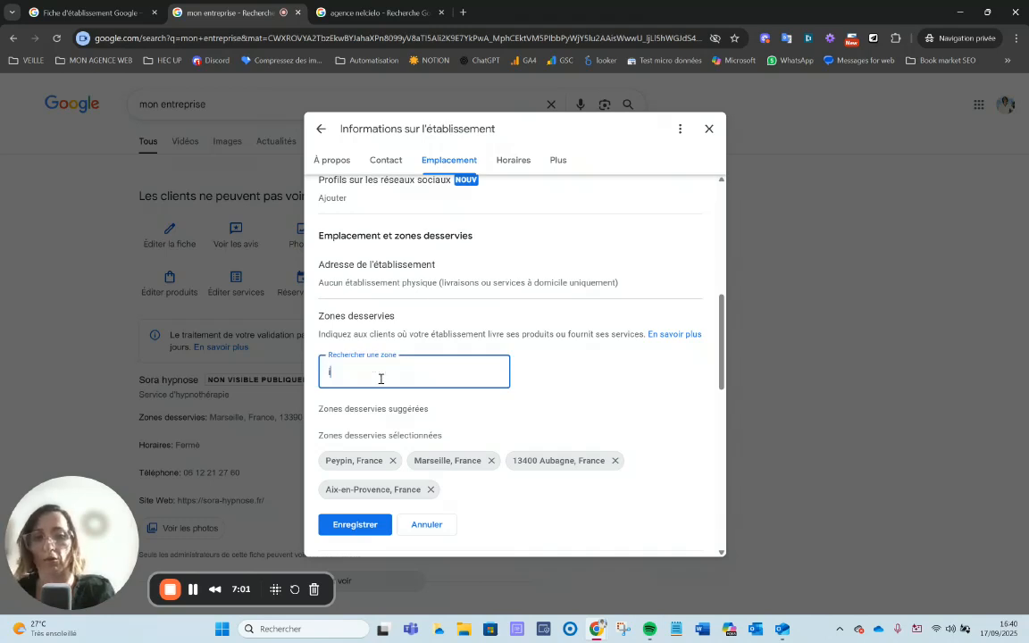
pyautogui.write('itali')
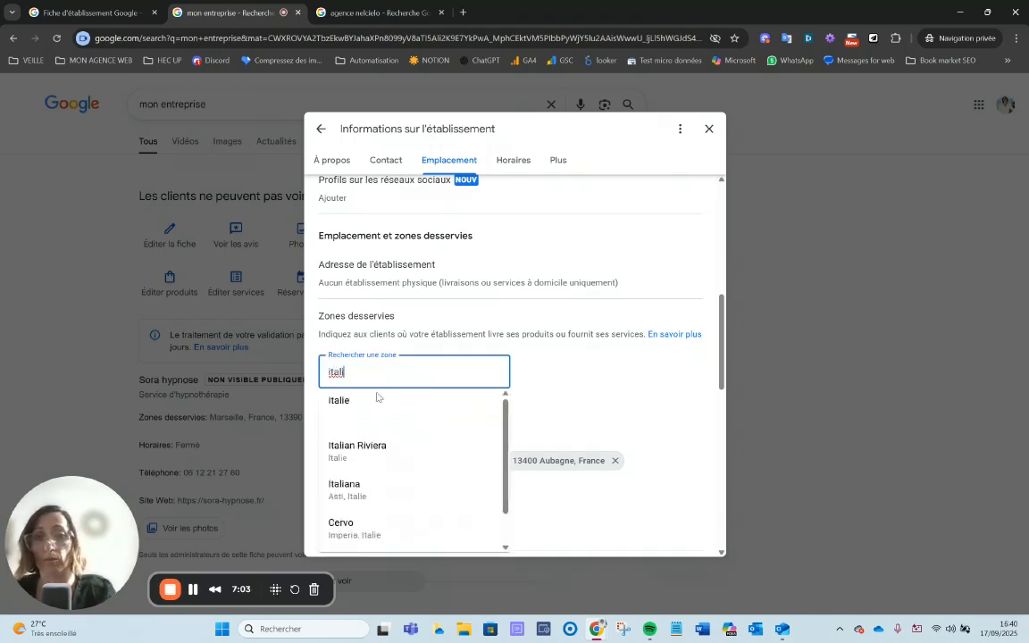
pyautogui.click(375, 401)
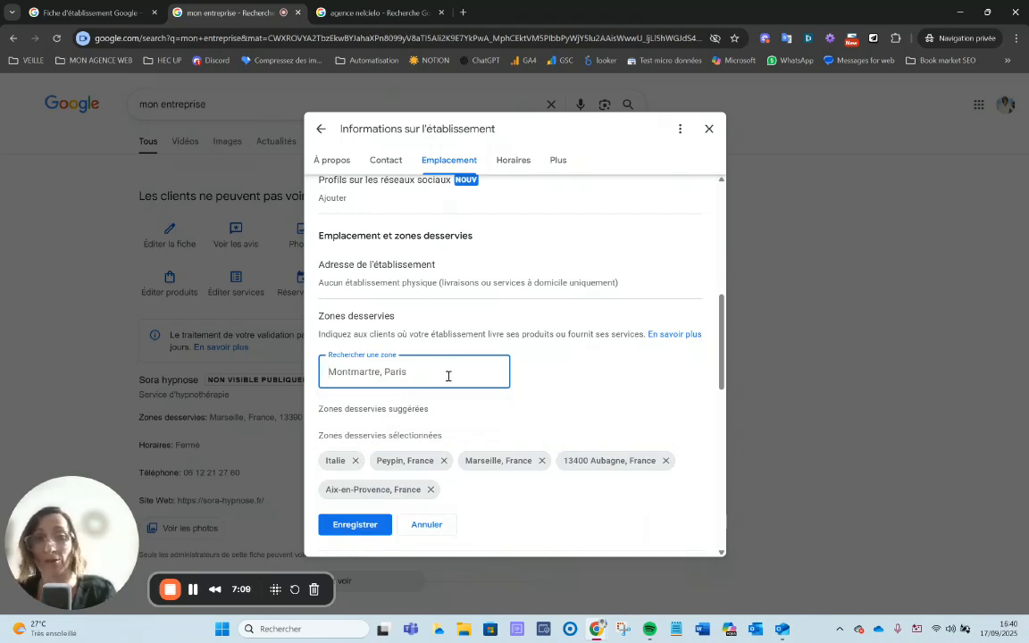
pyautogui.scroll(-1, 451, 375)
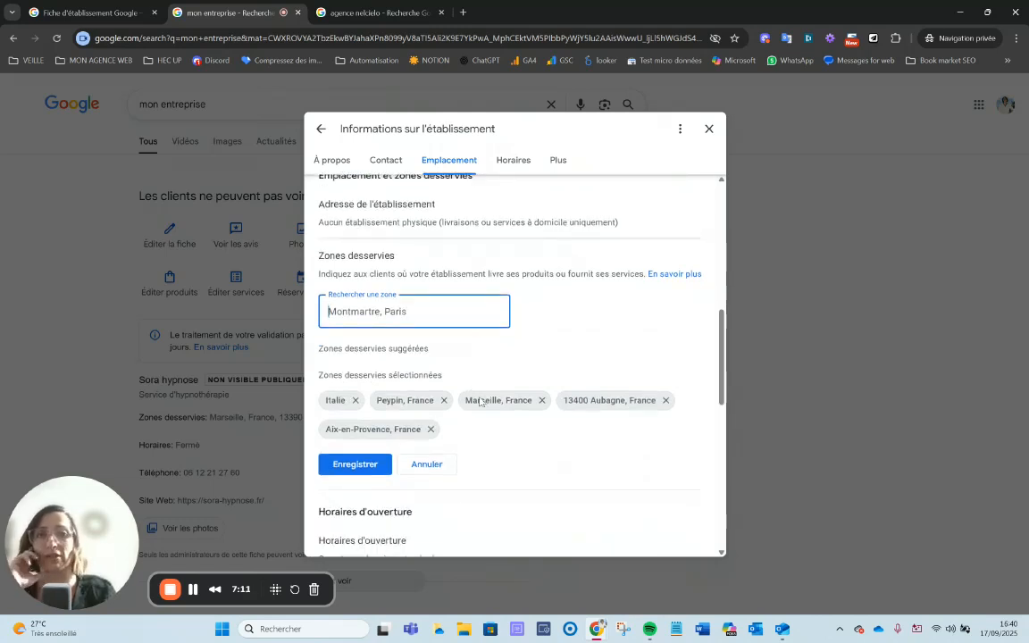
# Save the updated service areas and close the business information editor.
pyautogui.click(375, 471)
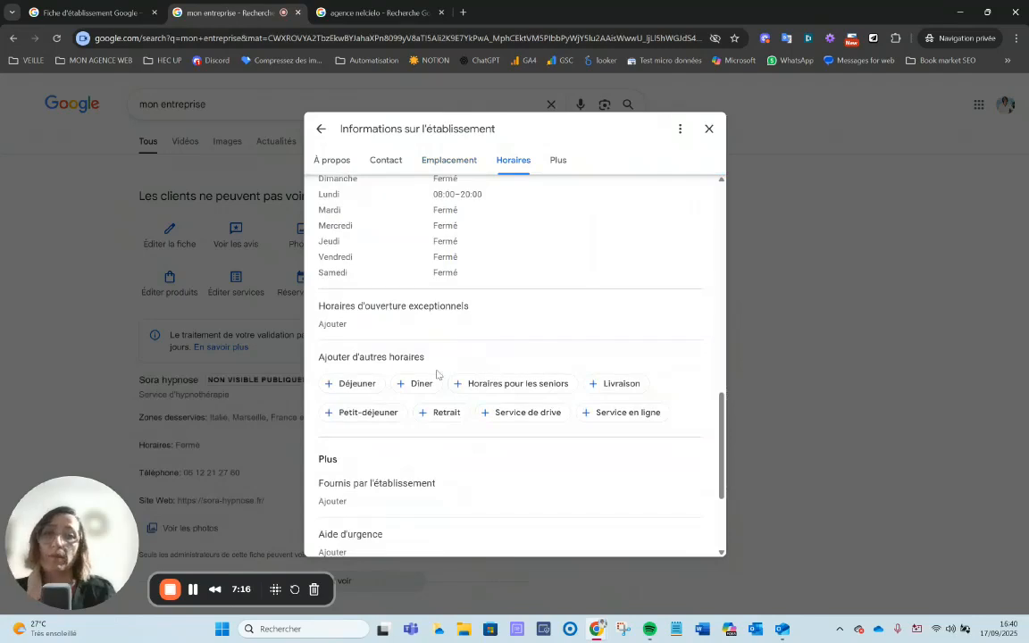
pyautogui.scroll(-2, 443, 367)
pyautogui.scroll(-1, 404, 392)
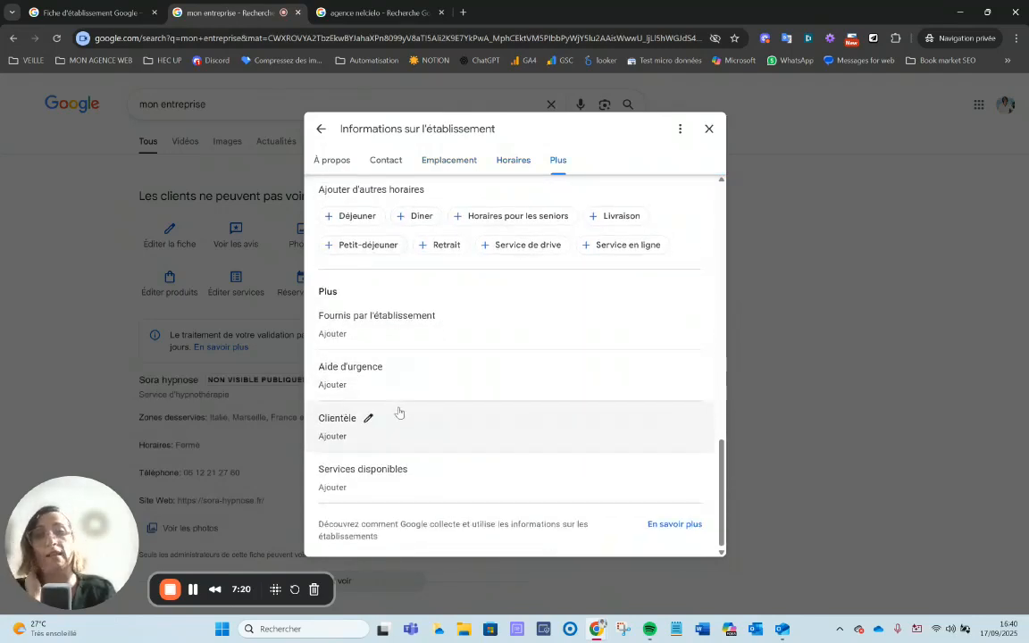
pyautogui.click(710, 130)
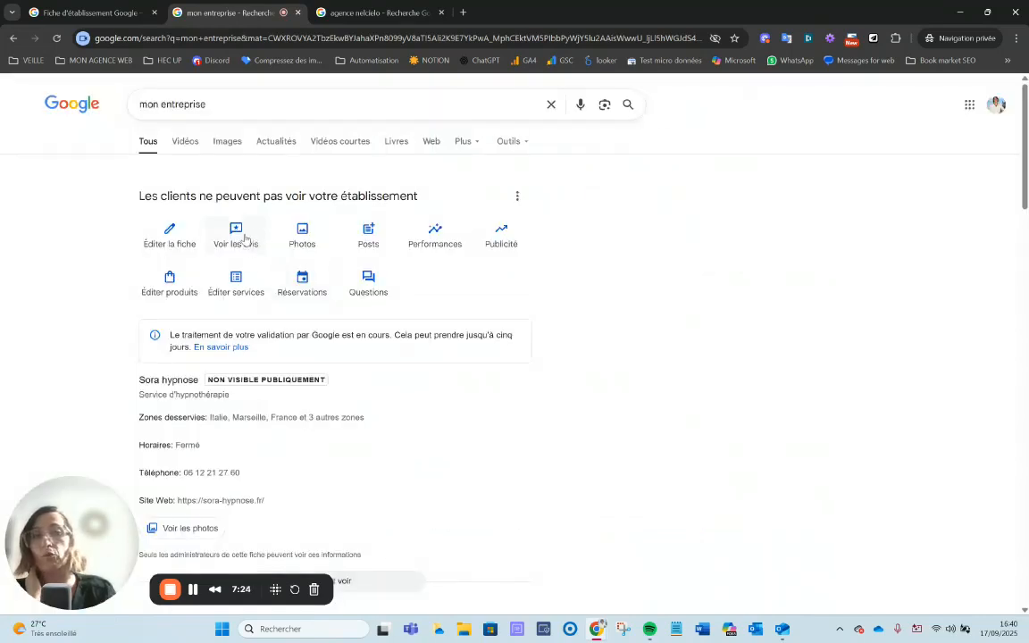